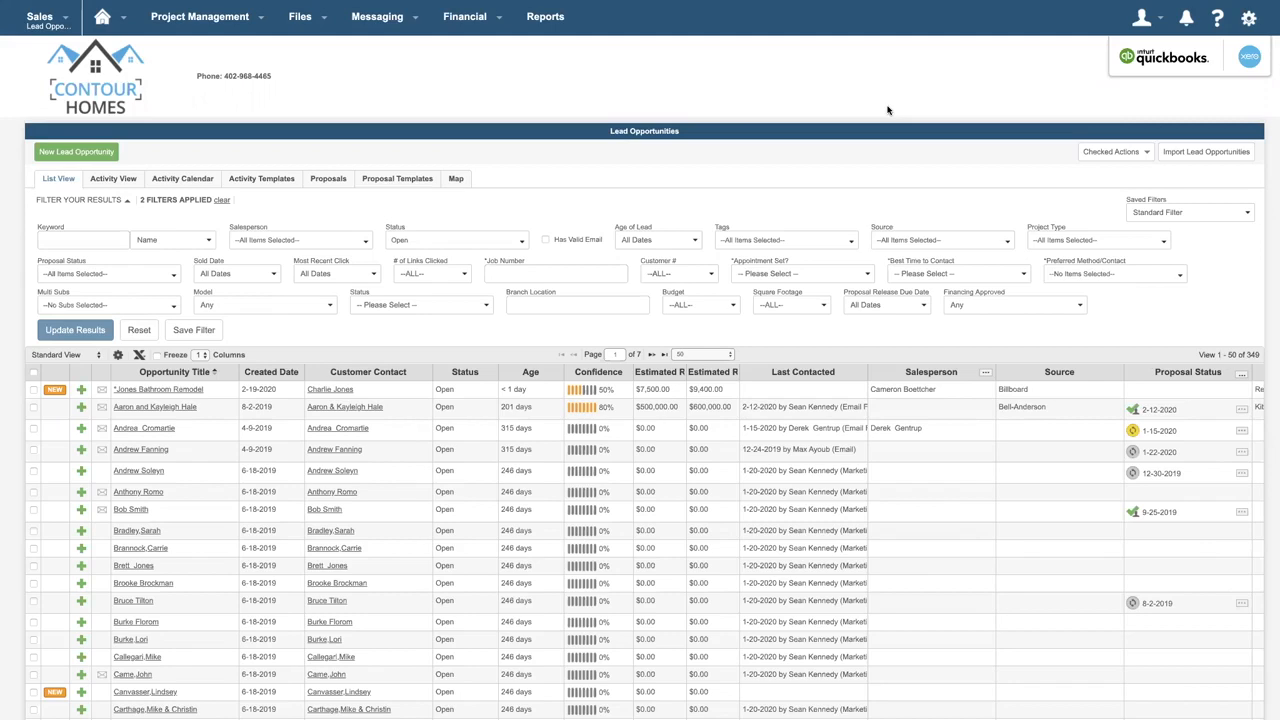
- Open the bathroom remodel lead's activities and save a completed Initial Phone Call dated 2-19-2020
click(194, 392)
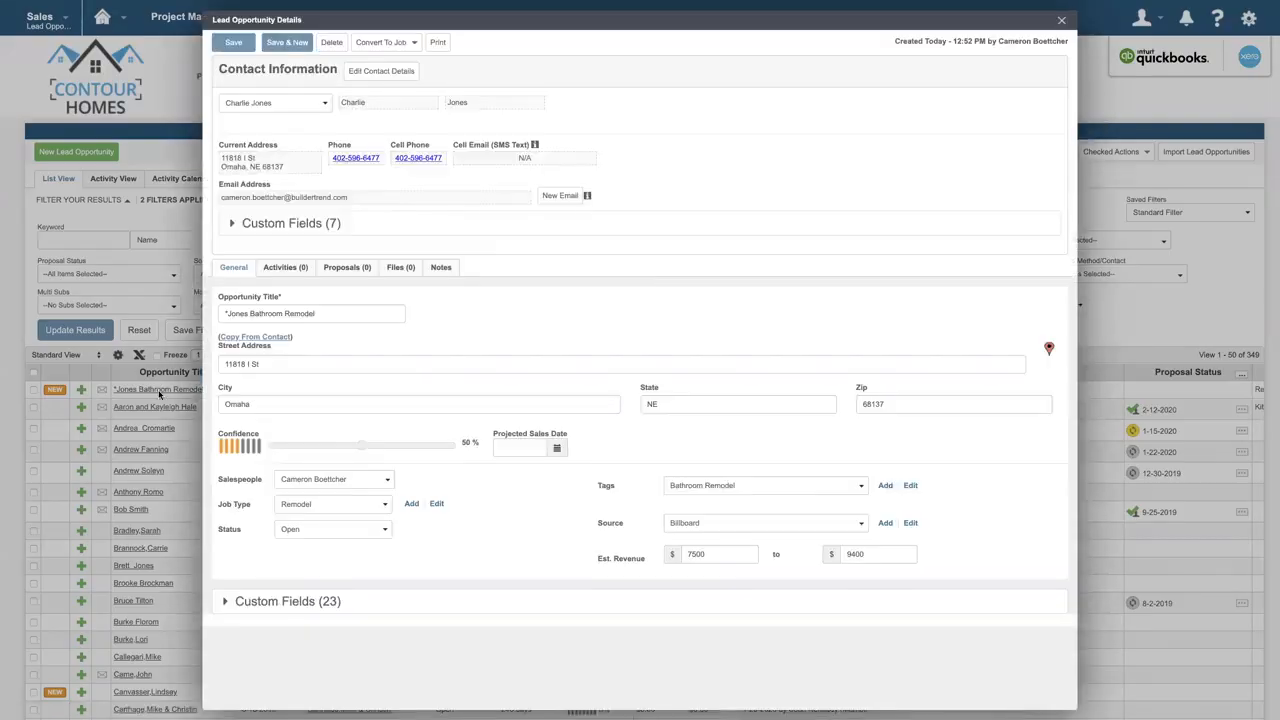
click(285, 270)
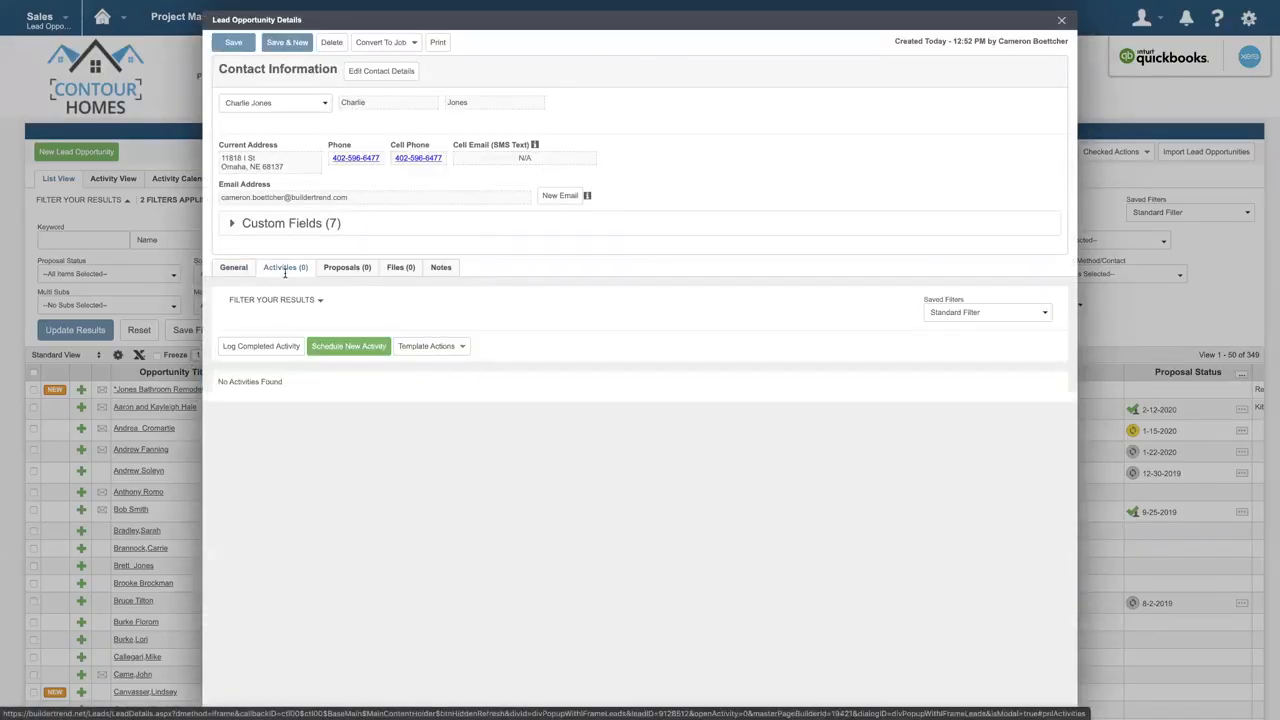
click(250, 352)
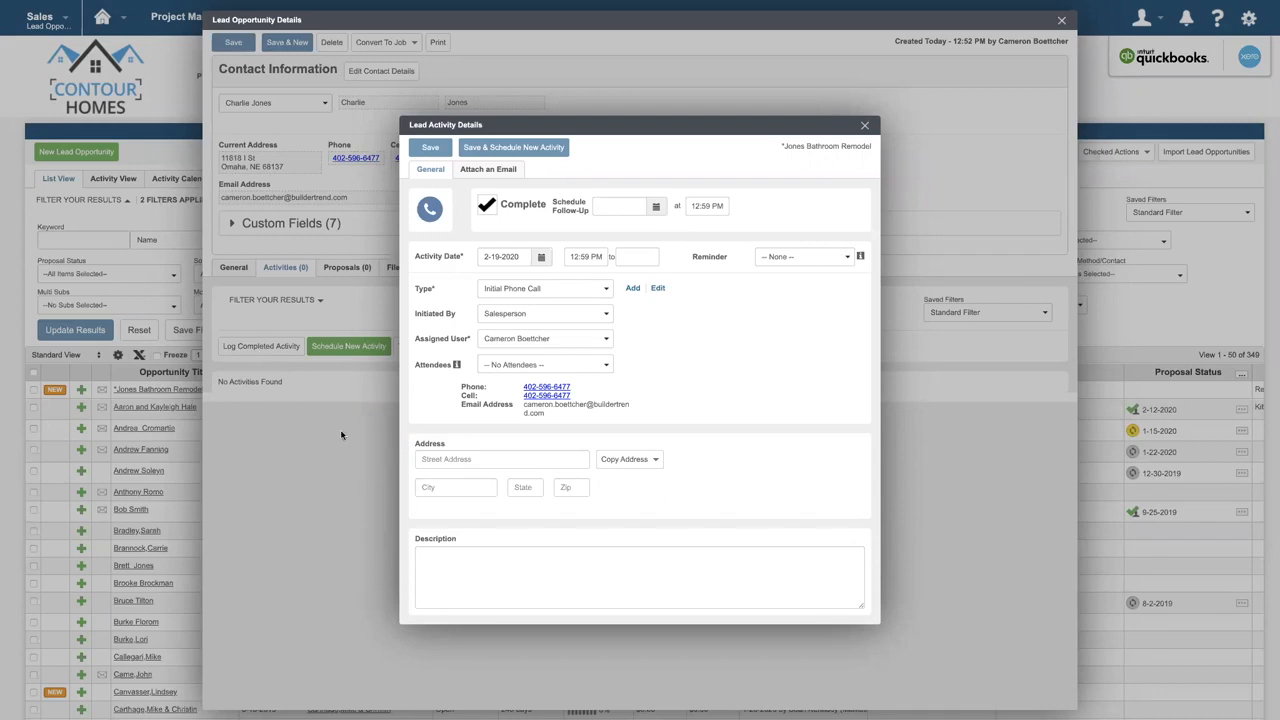
click(513, 561)
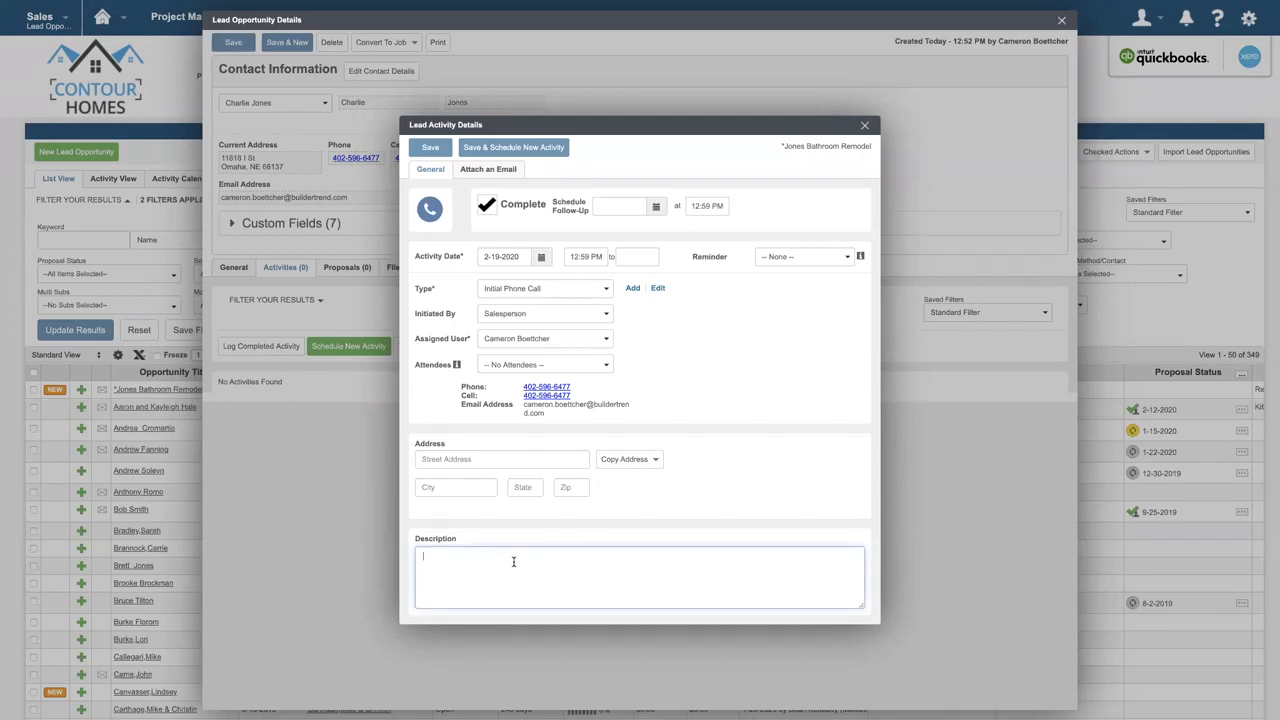
click(440, 150)
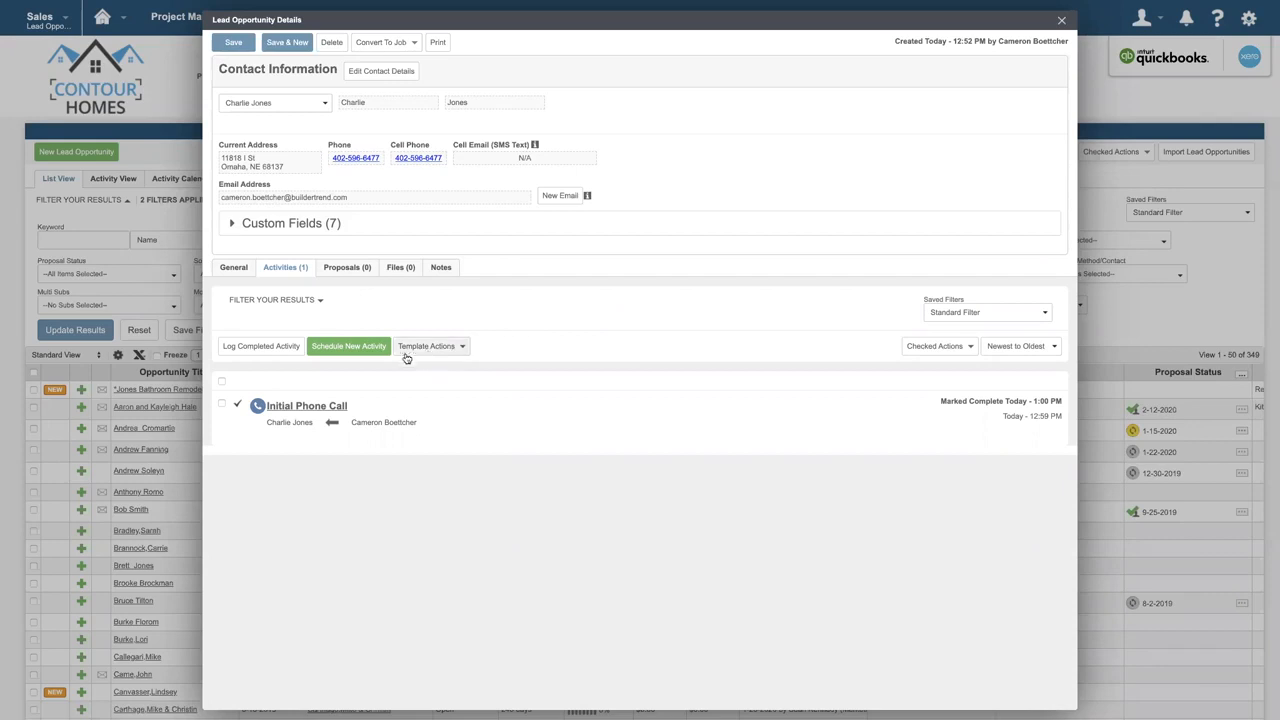
- Schedule an Initial Phone Call for 2-21-2020 with a 2 Hours reminder, and mark the saved activity complete
click(368, 352)
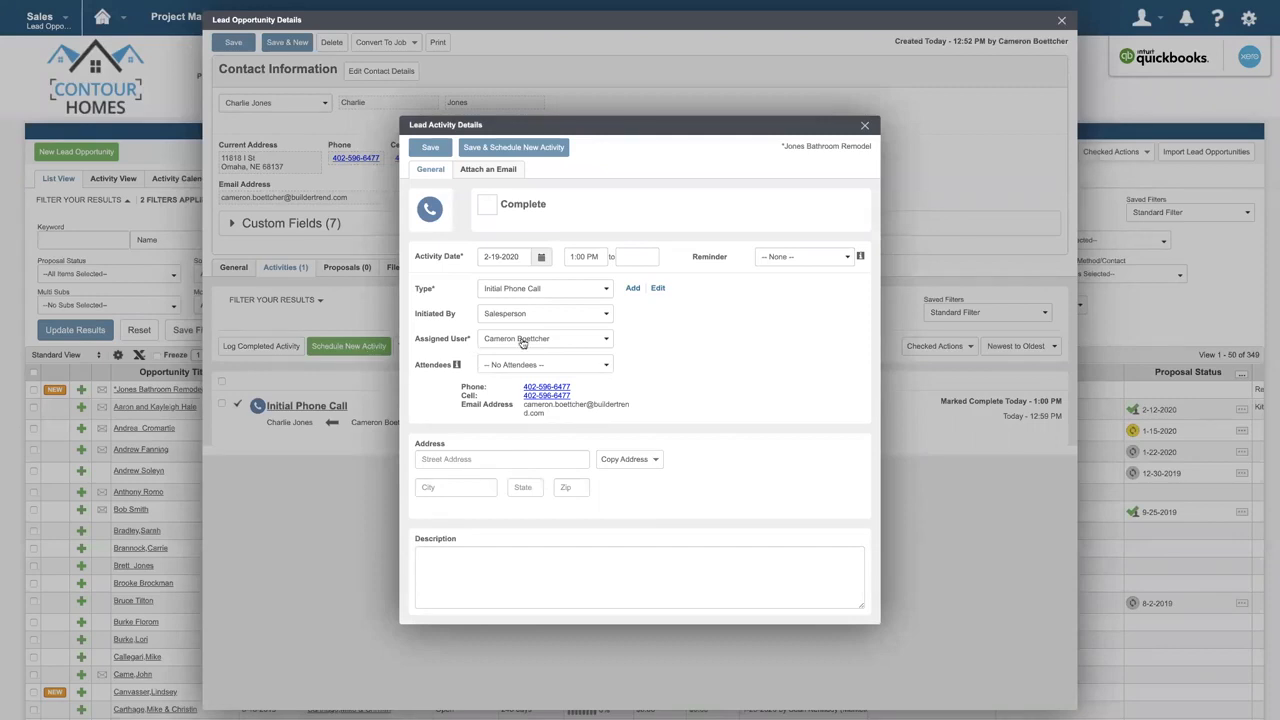
click(845, 262)
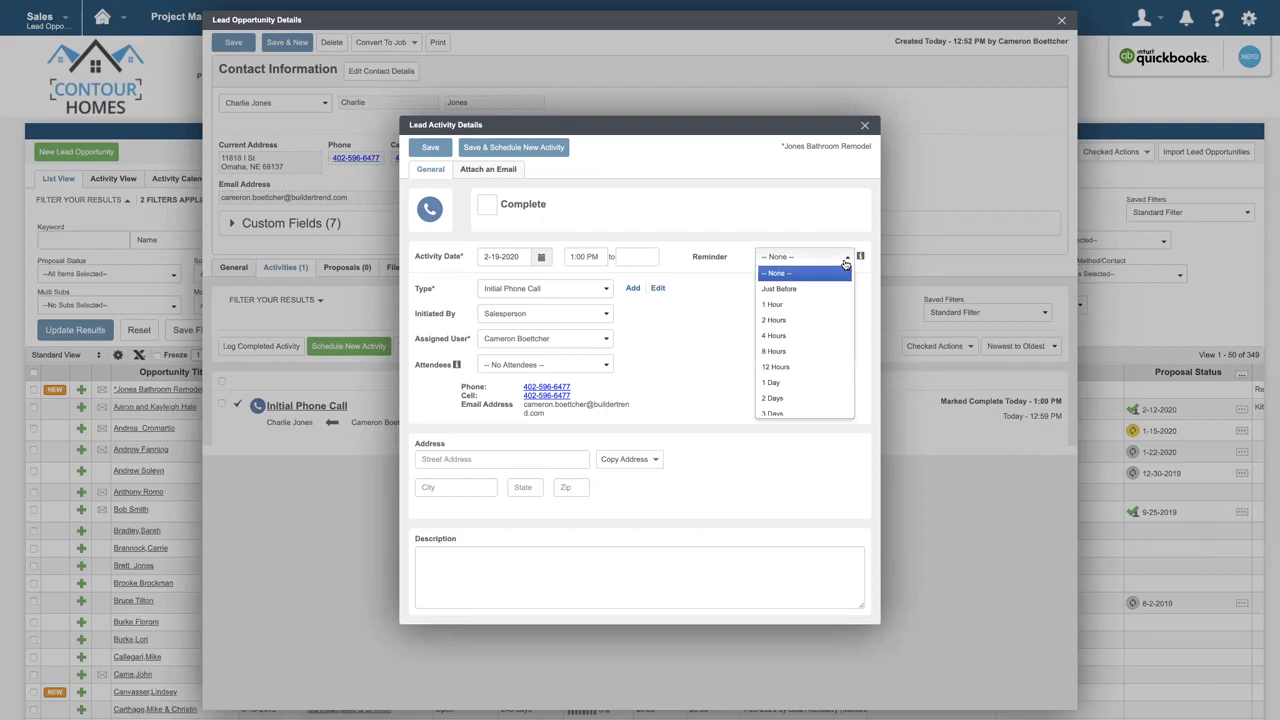
click(835, 323)
click(835, 323)
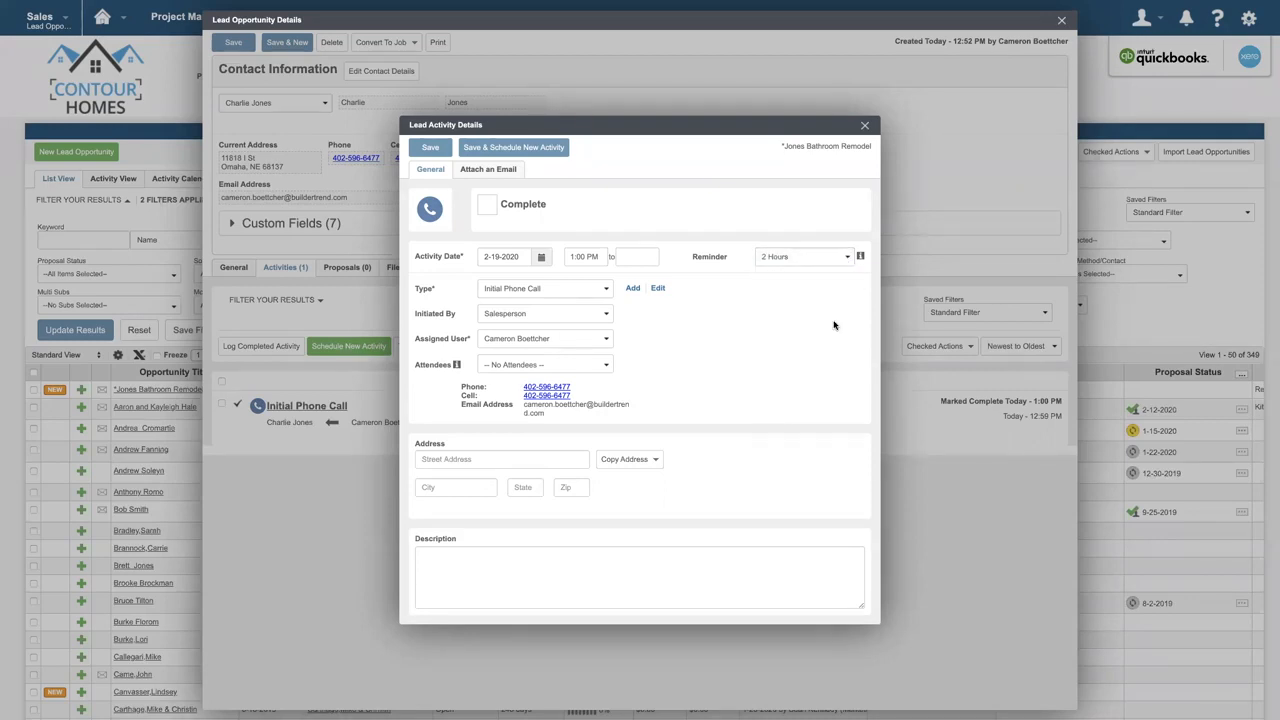
click(542, 258)
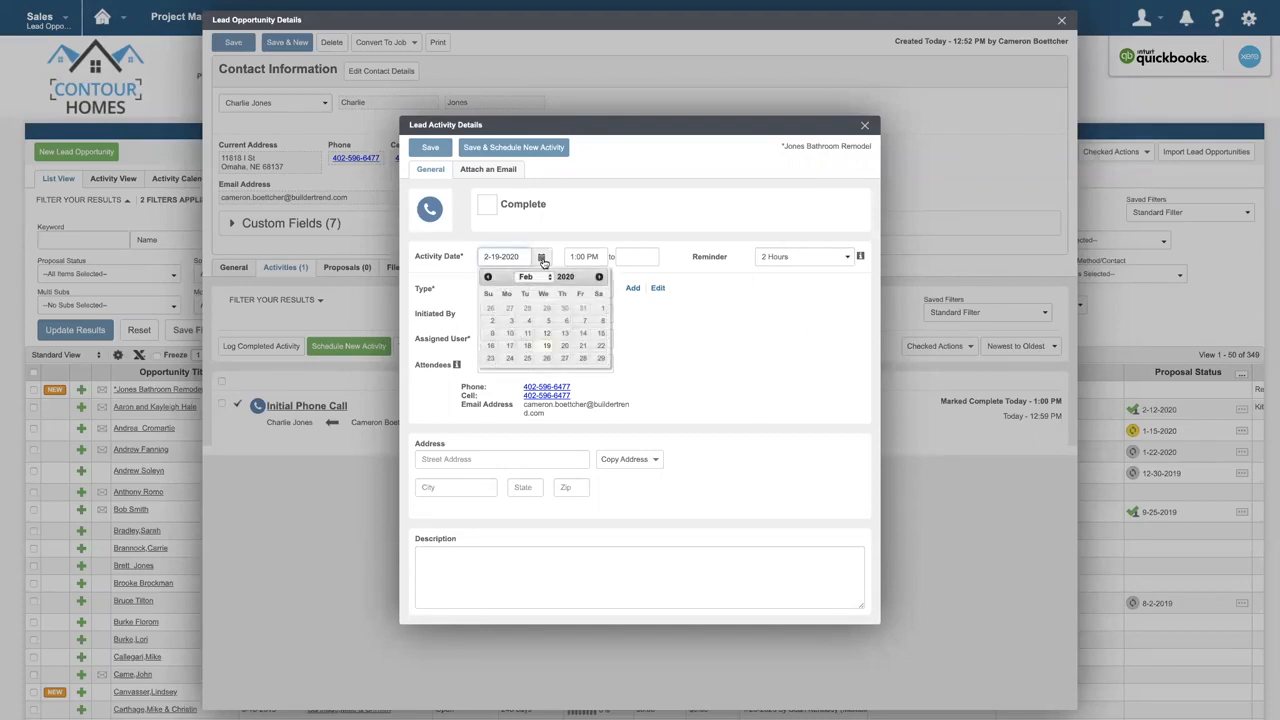
click(583, 346)
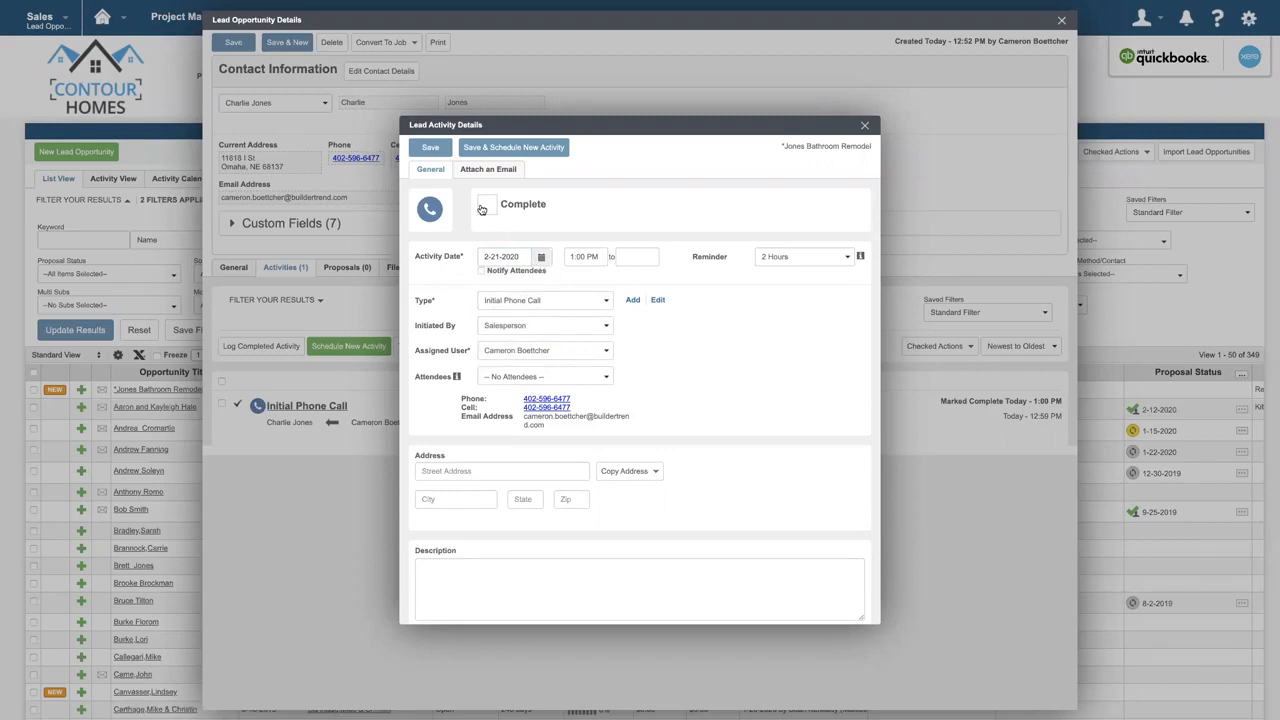
click(431, 148)
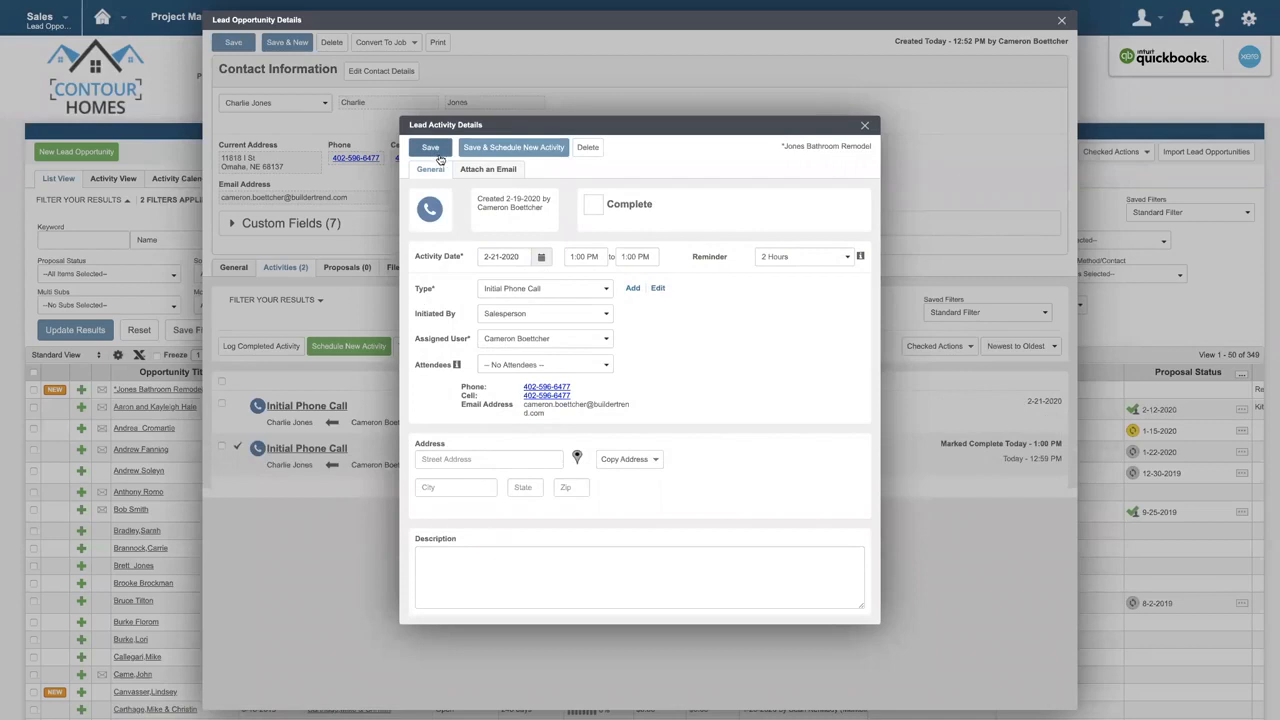
click(594, 206)
click(601, 214)
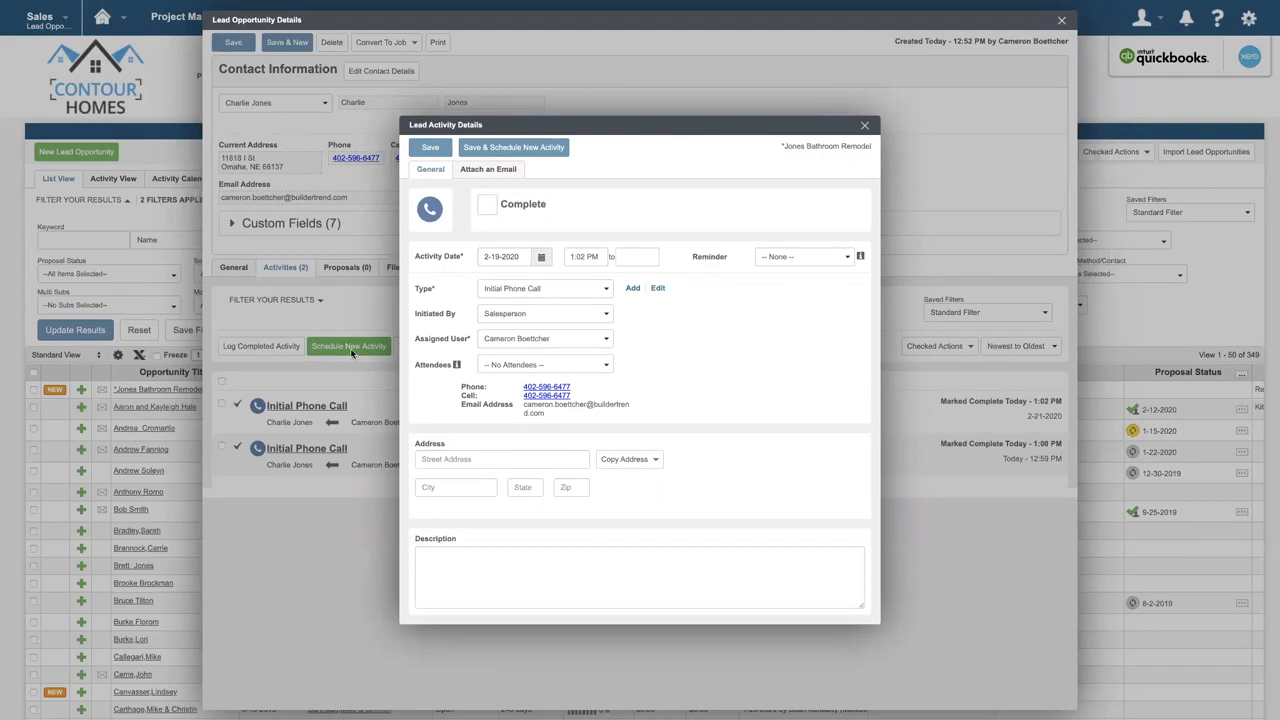
- Create an Email activity for 2-22-2020 at 5:00 PM, attach an online-composed email with the subject "Checking In", and save it
click(566, 290)
text(email)
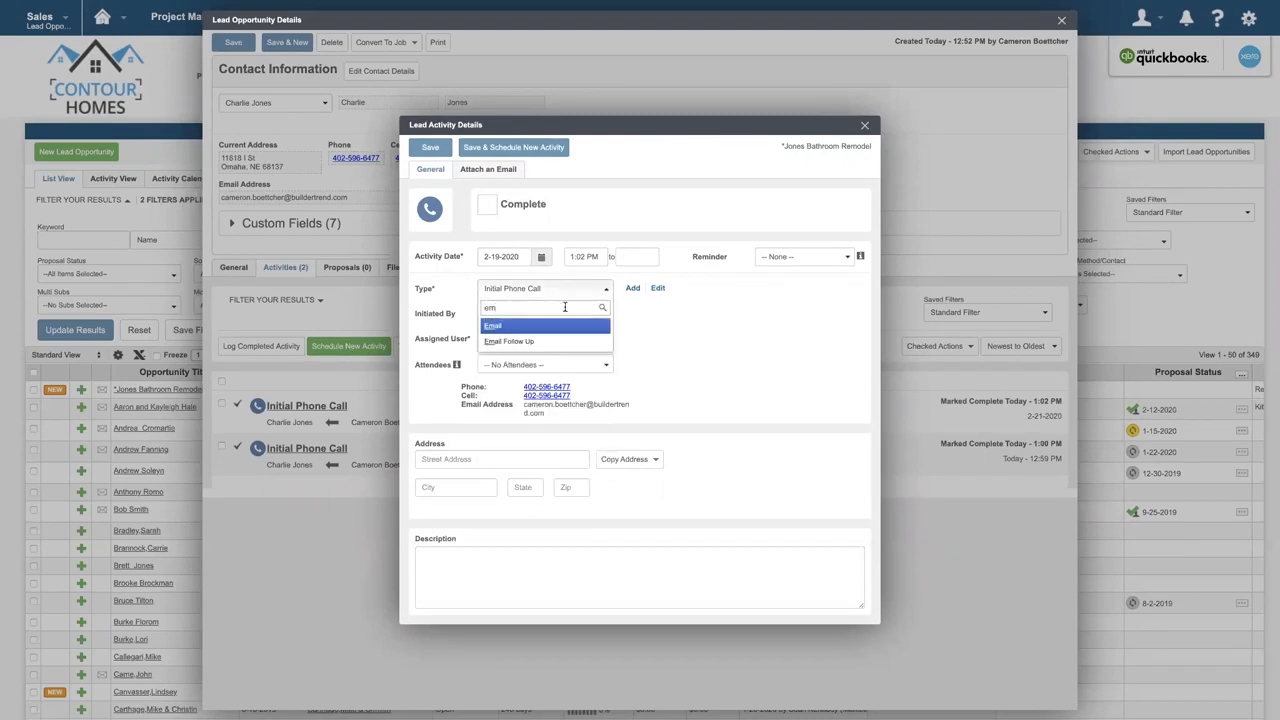
click(563, 326)
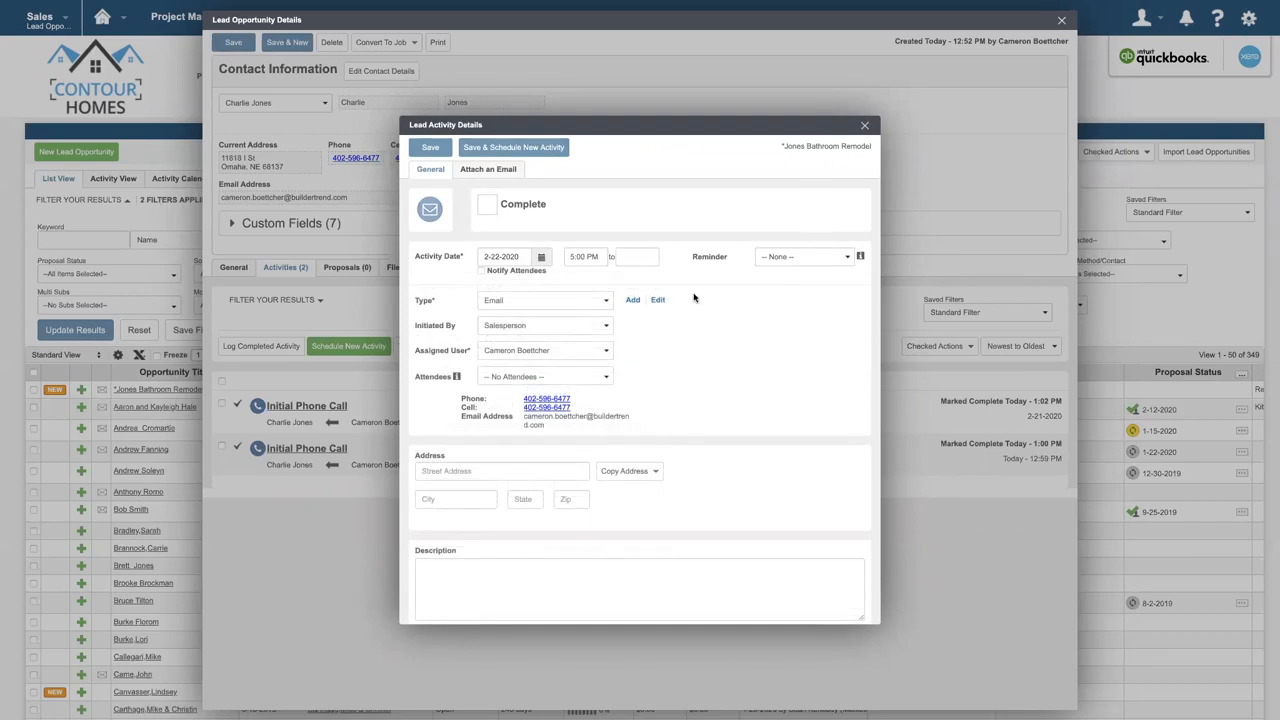
click(503, 176)
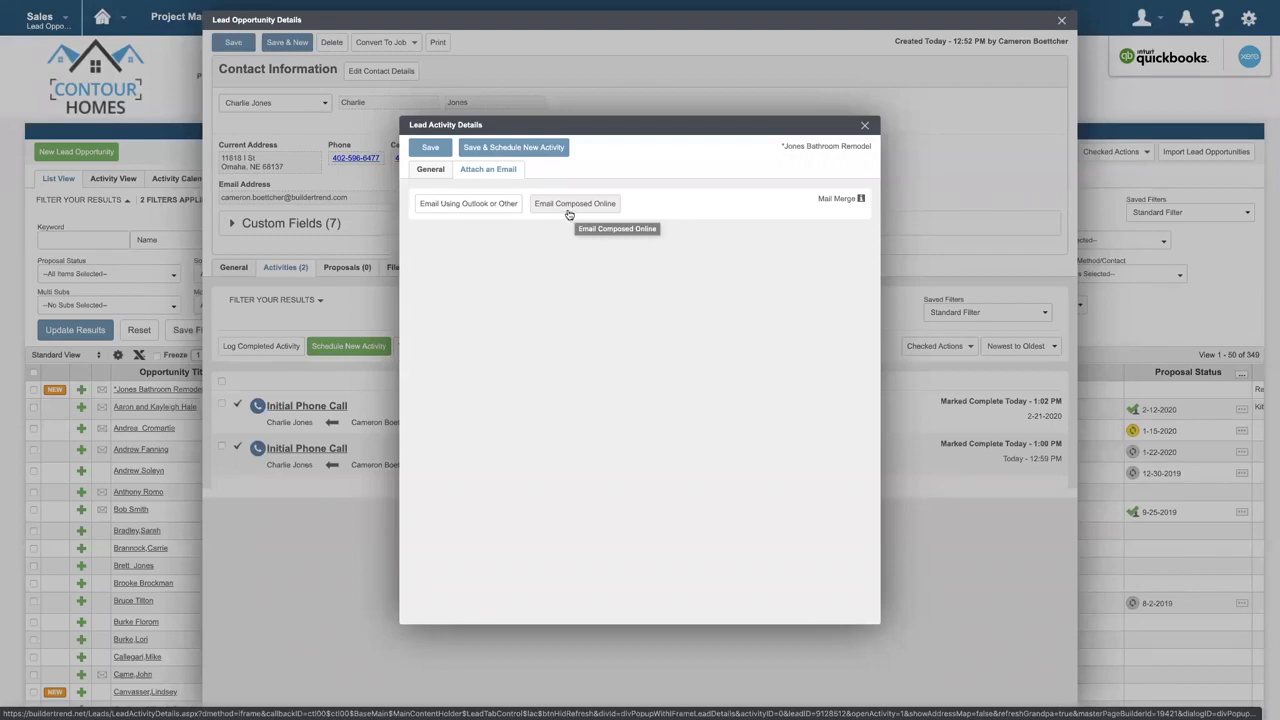
click(470, 210)
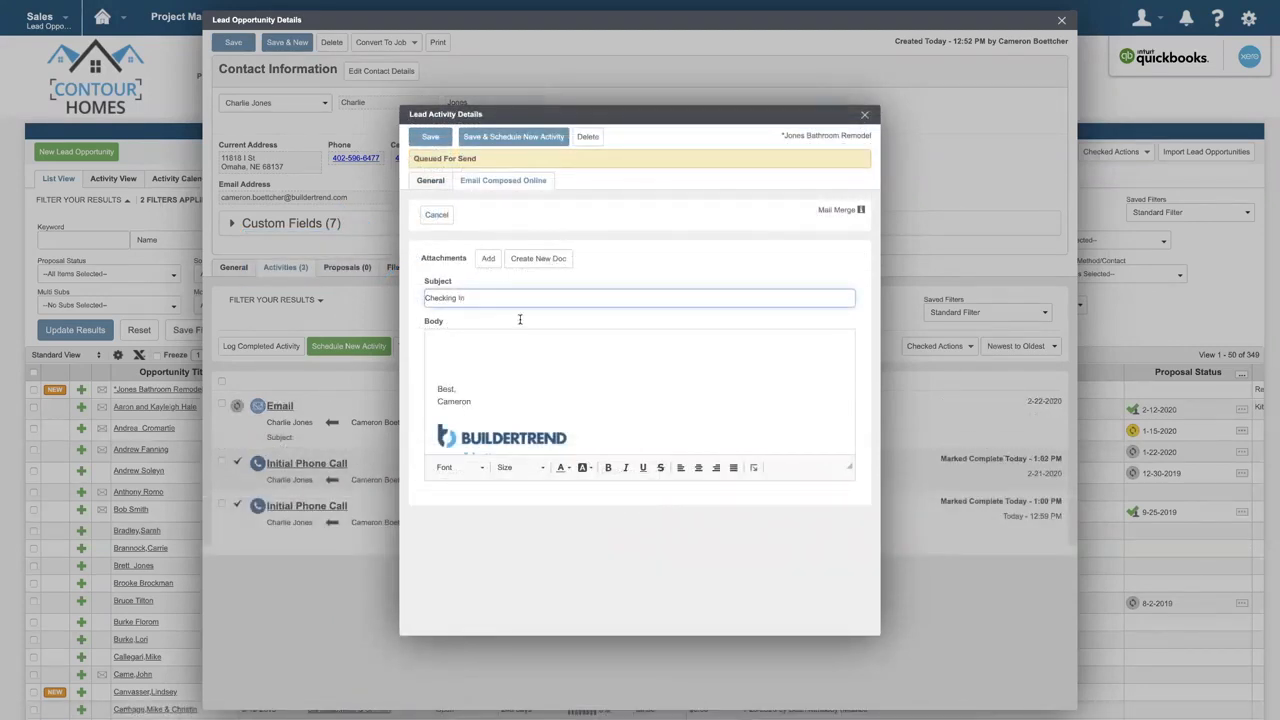
click(431, 137)
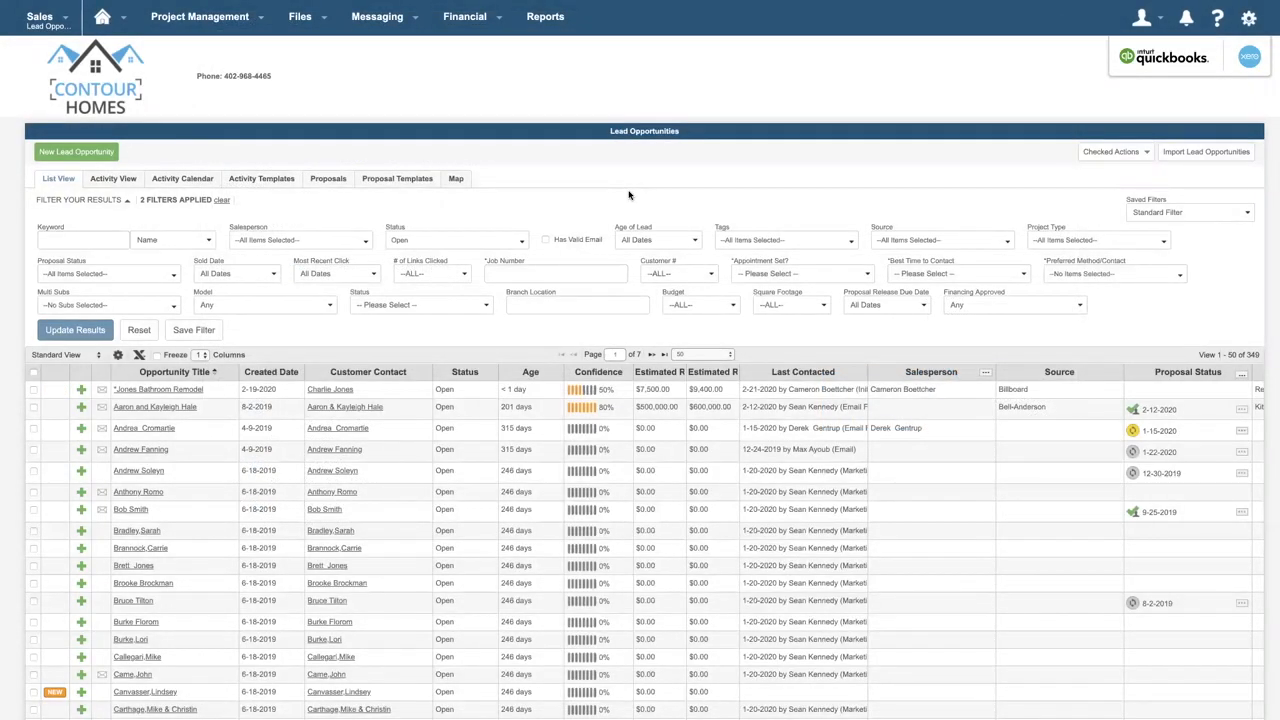
- Select the first three lead opportunities in the list and start a group email to them
click(33, 389)
click(33, 407)
click(33, 428)
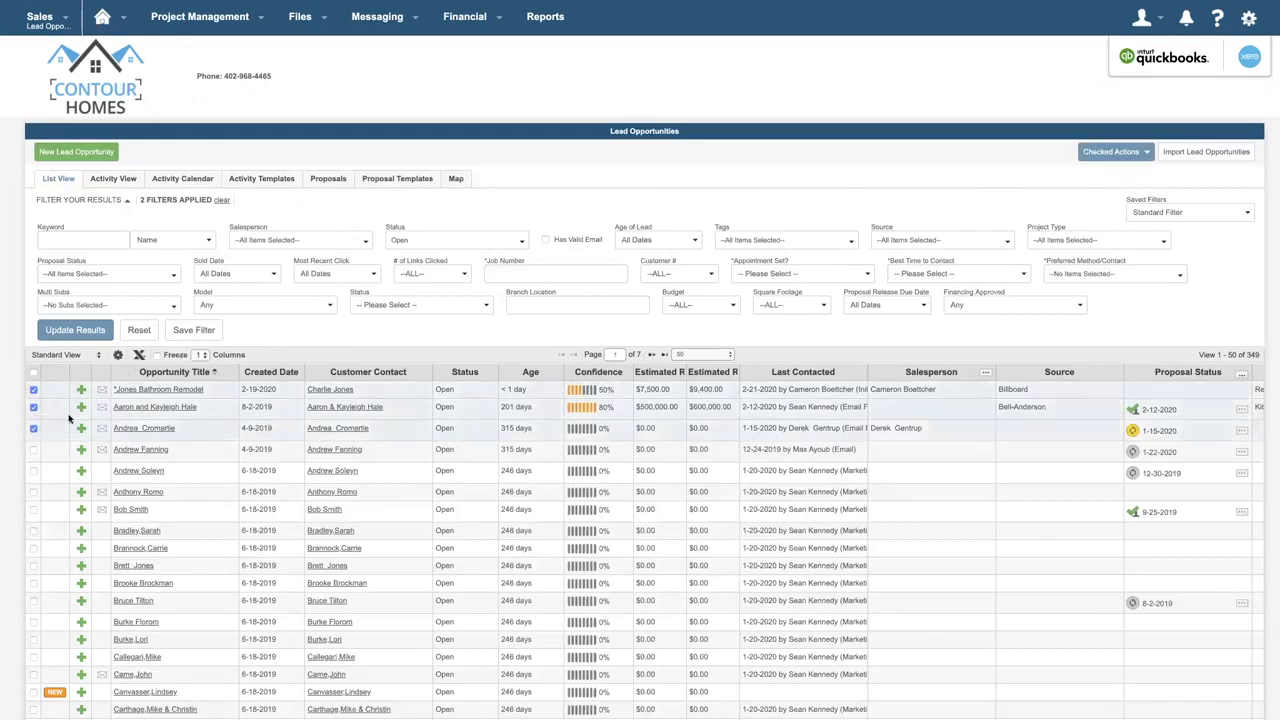
click(1124, 153)
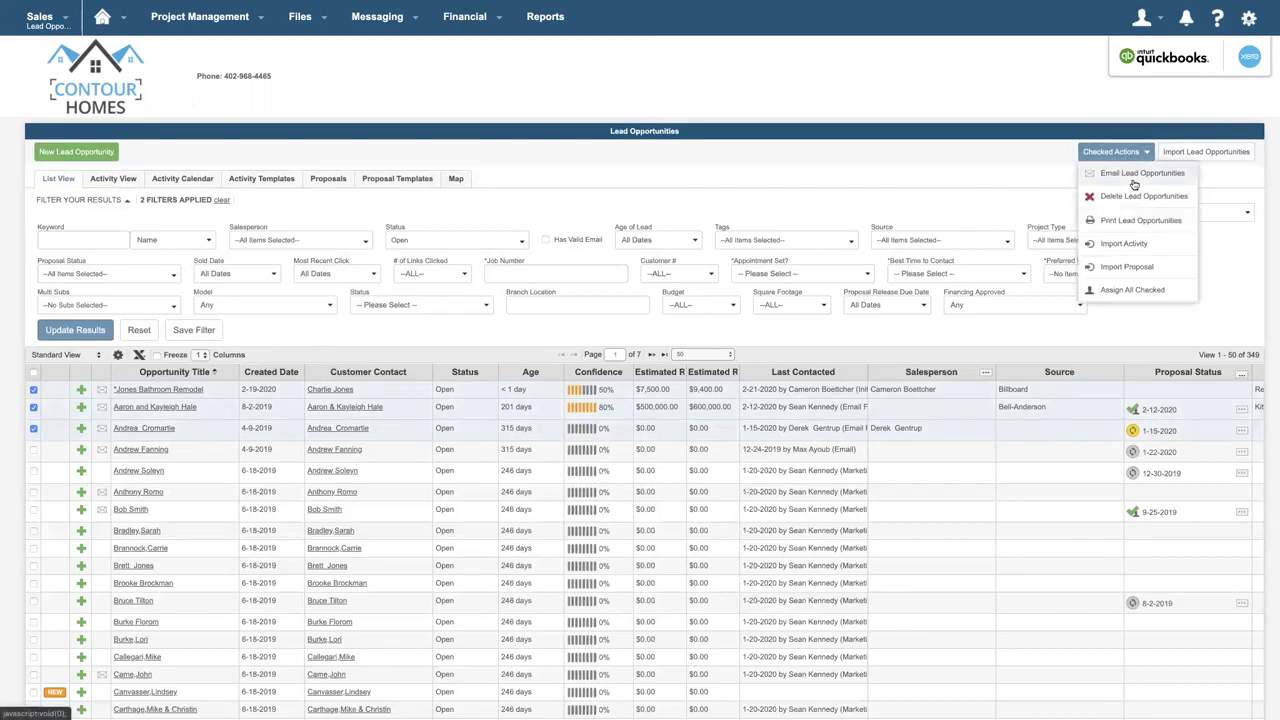
click(1140, 174)
- Set the group email to send on 2-22-2020, keep online composing and the Email Follow Up activity type, and continue
click(556, 242)
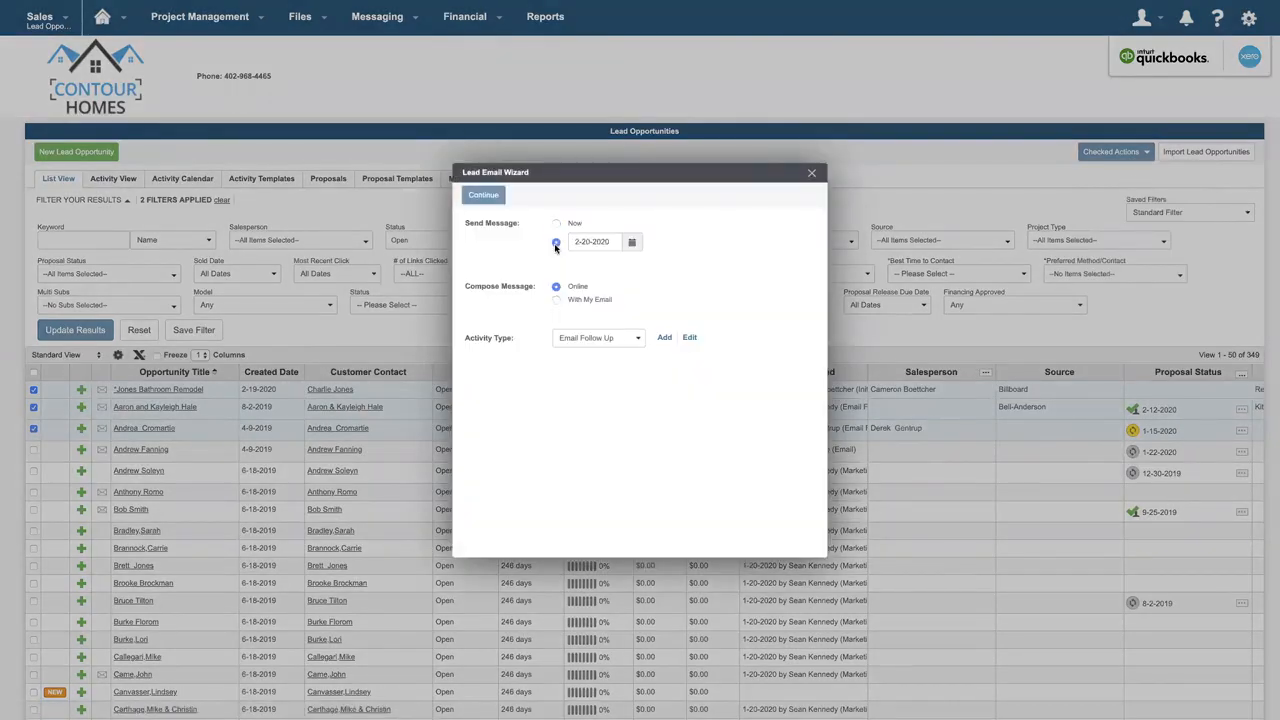
click(631, 243)
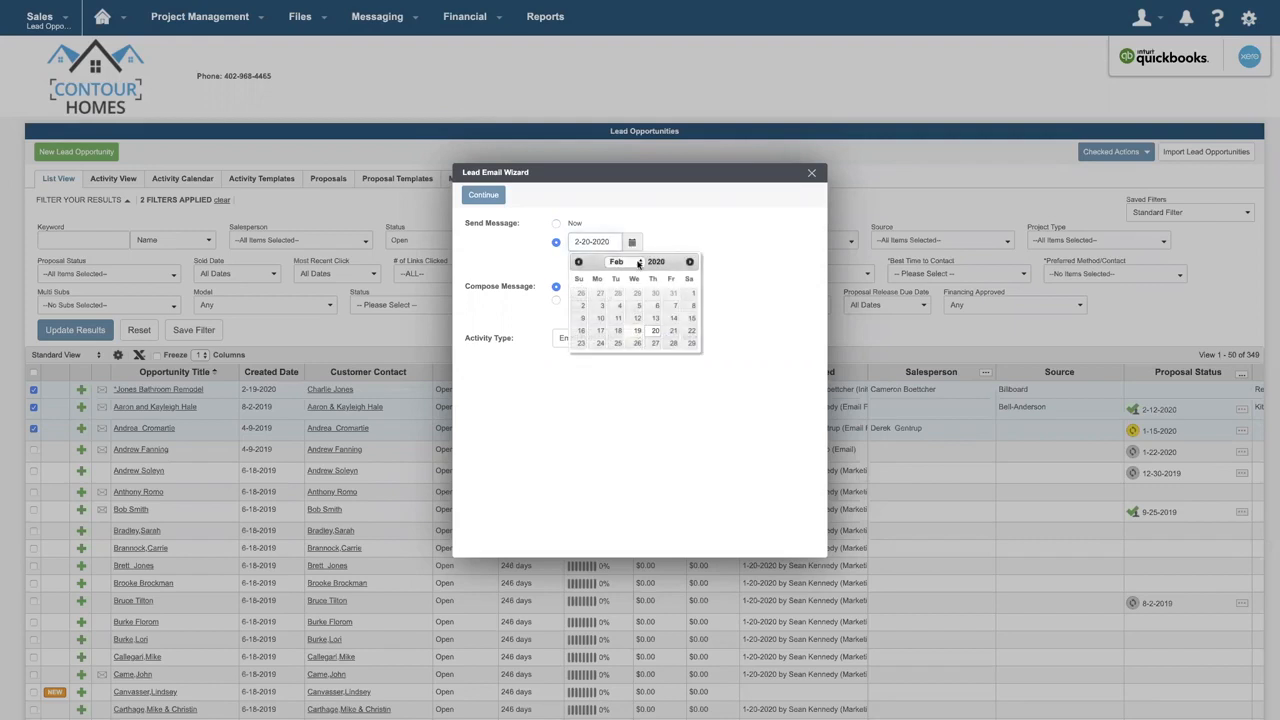
click(691, 331)
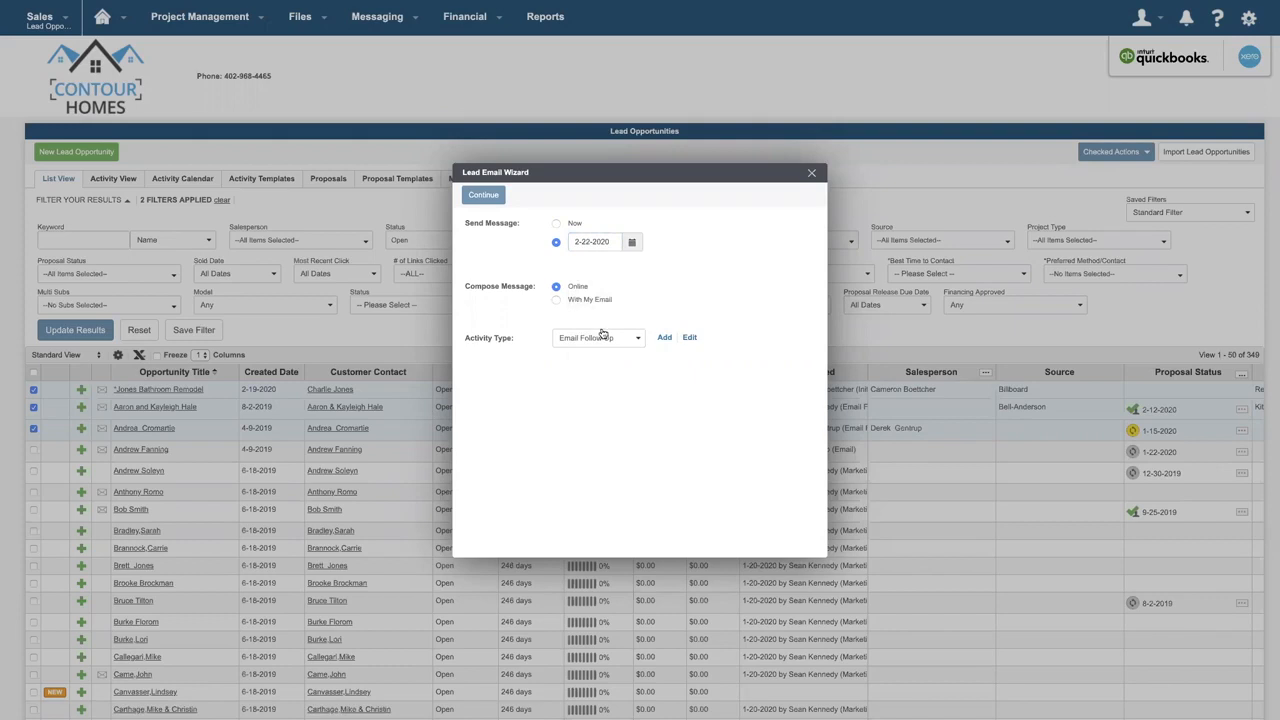
click(603, 338)
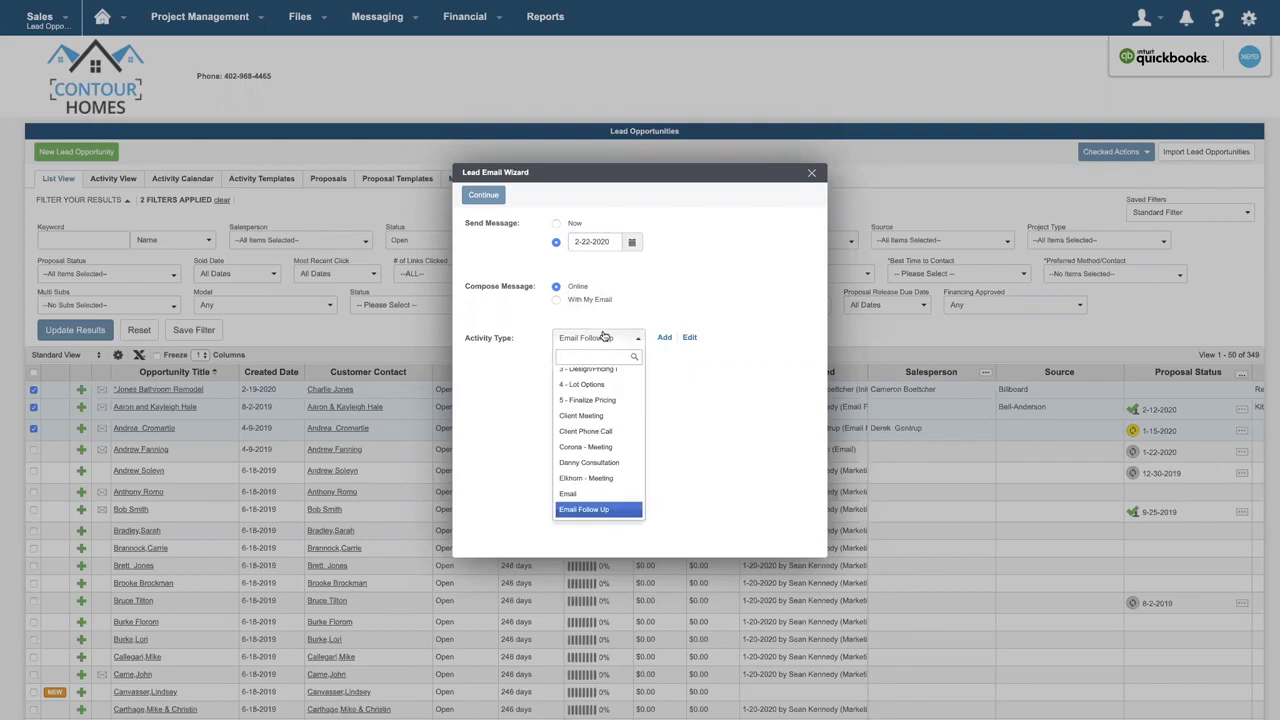
click(605, 323)
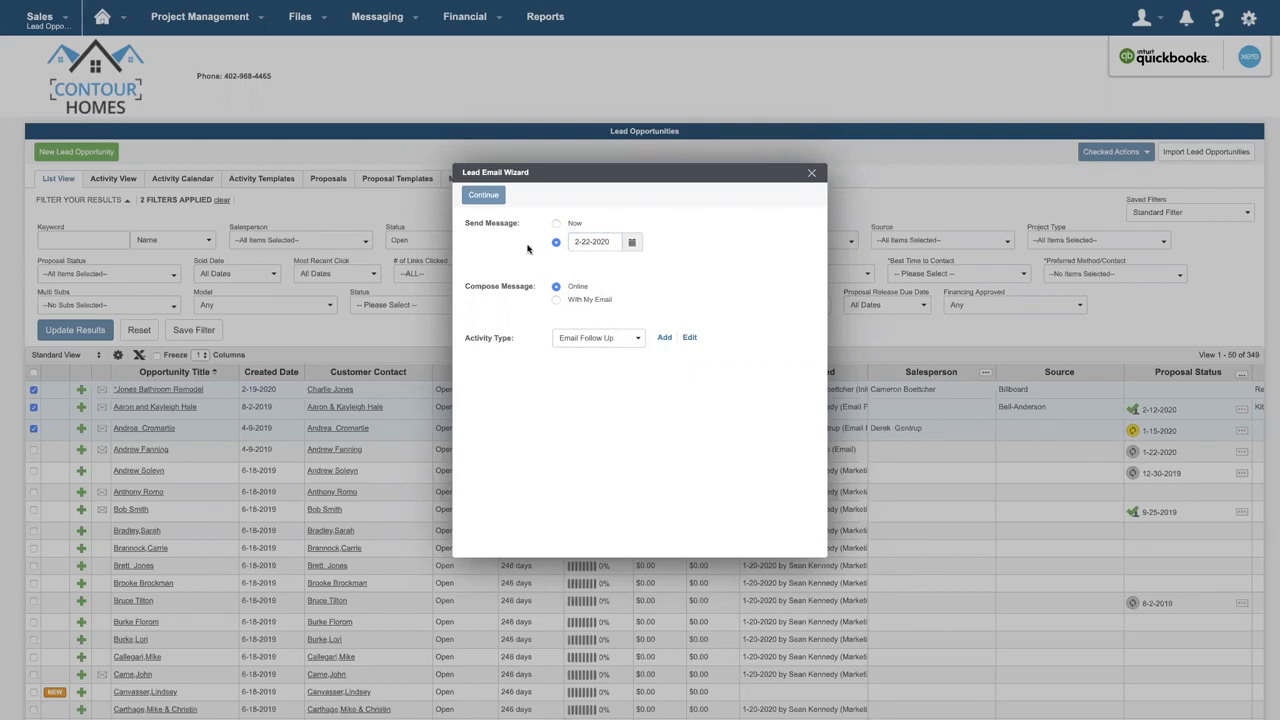
click(486, 197)
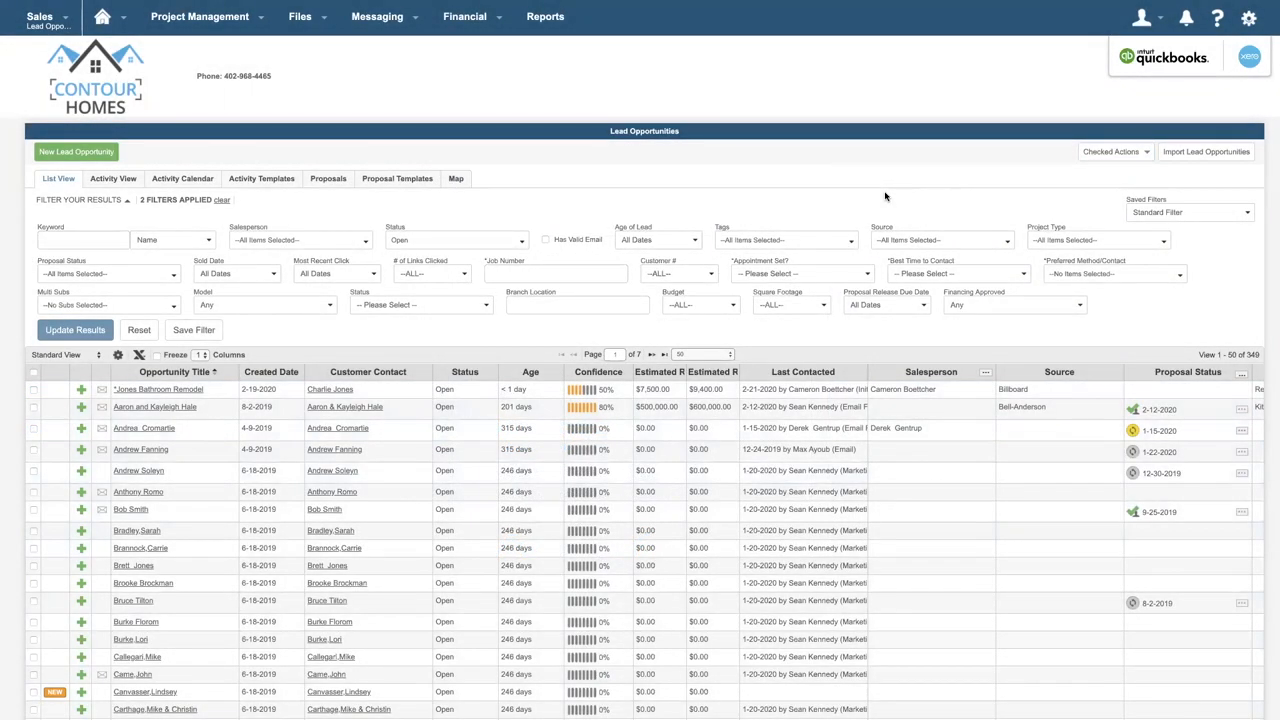
- Open My User Preferences and look through the settings below the schedule feeds
click(1248, 24)
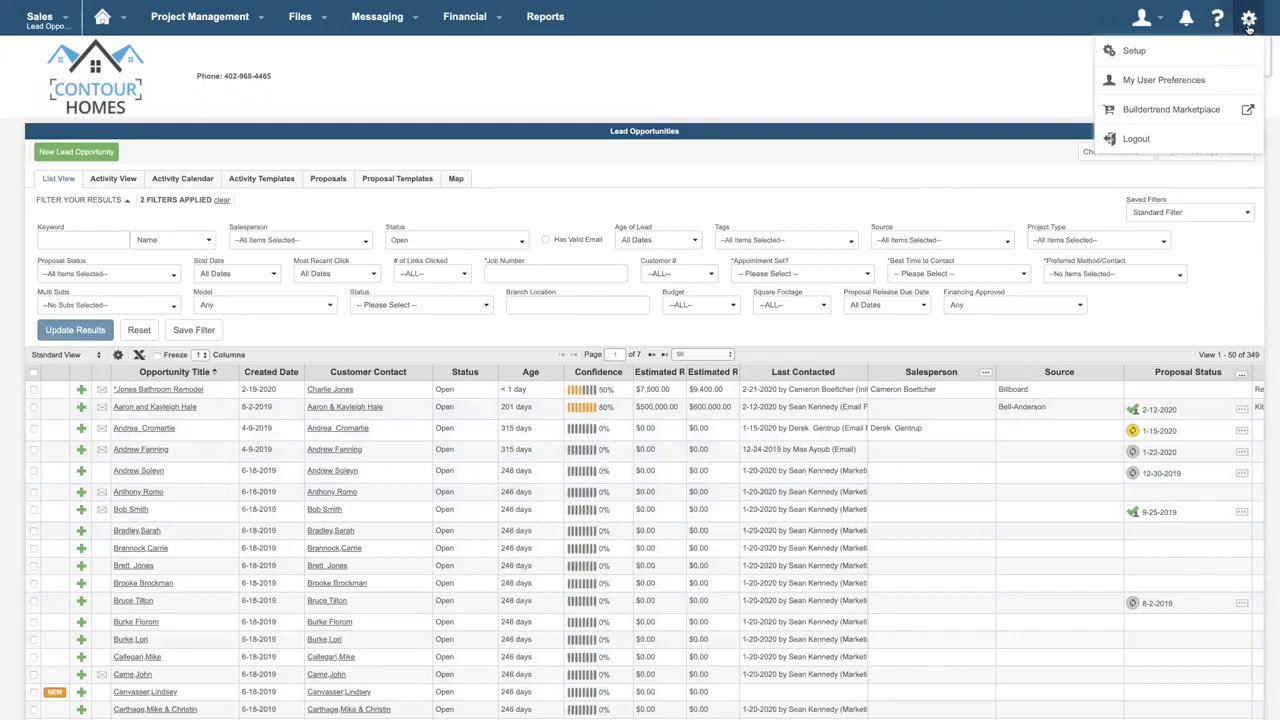
click(1245, 86)
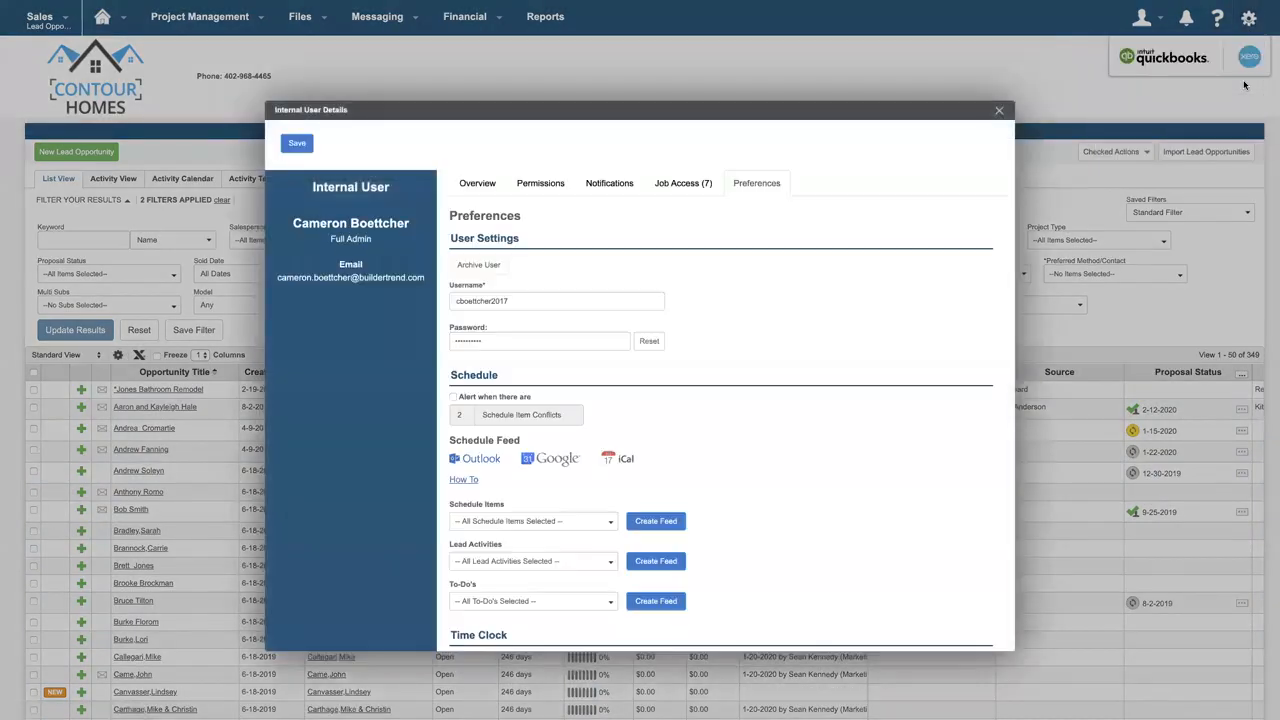
scroll(901, 339, down, 8)
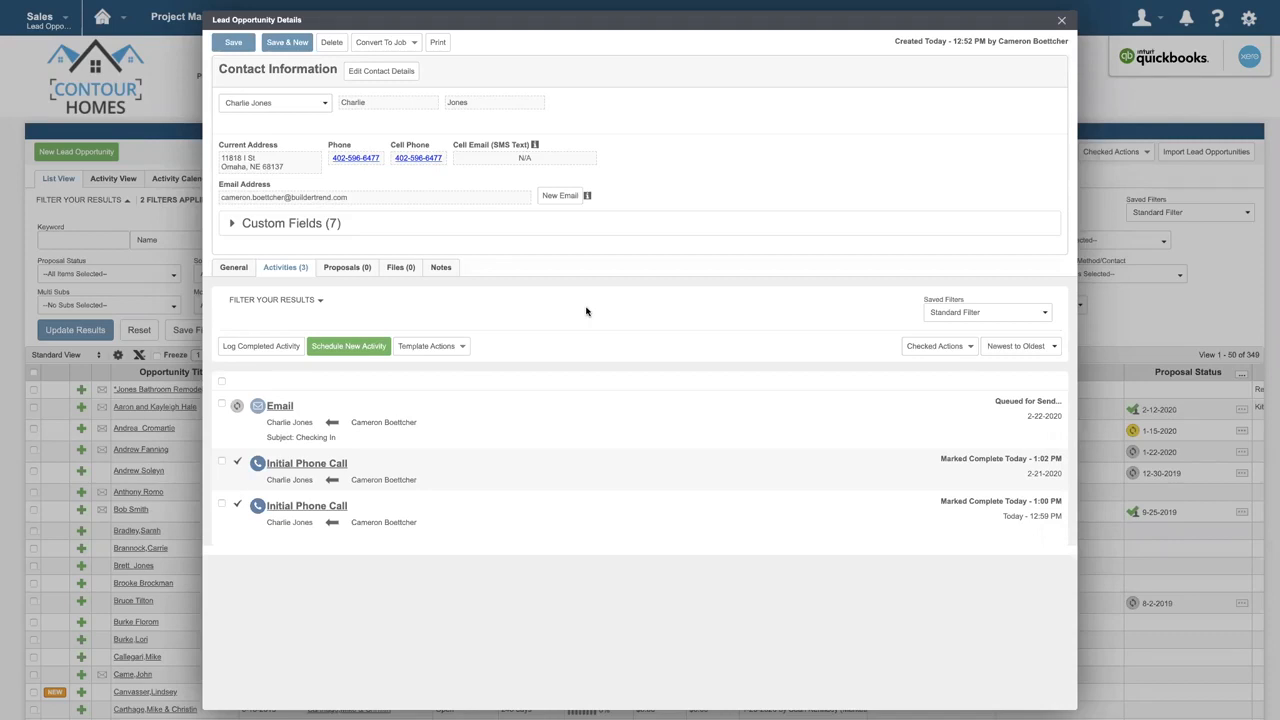
- Open the lead's queued "Checking In" email and copy the [[FirstName]] [[LastName]] mail-merge placeholders into its body as the greeting
click(280, 406)
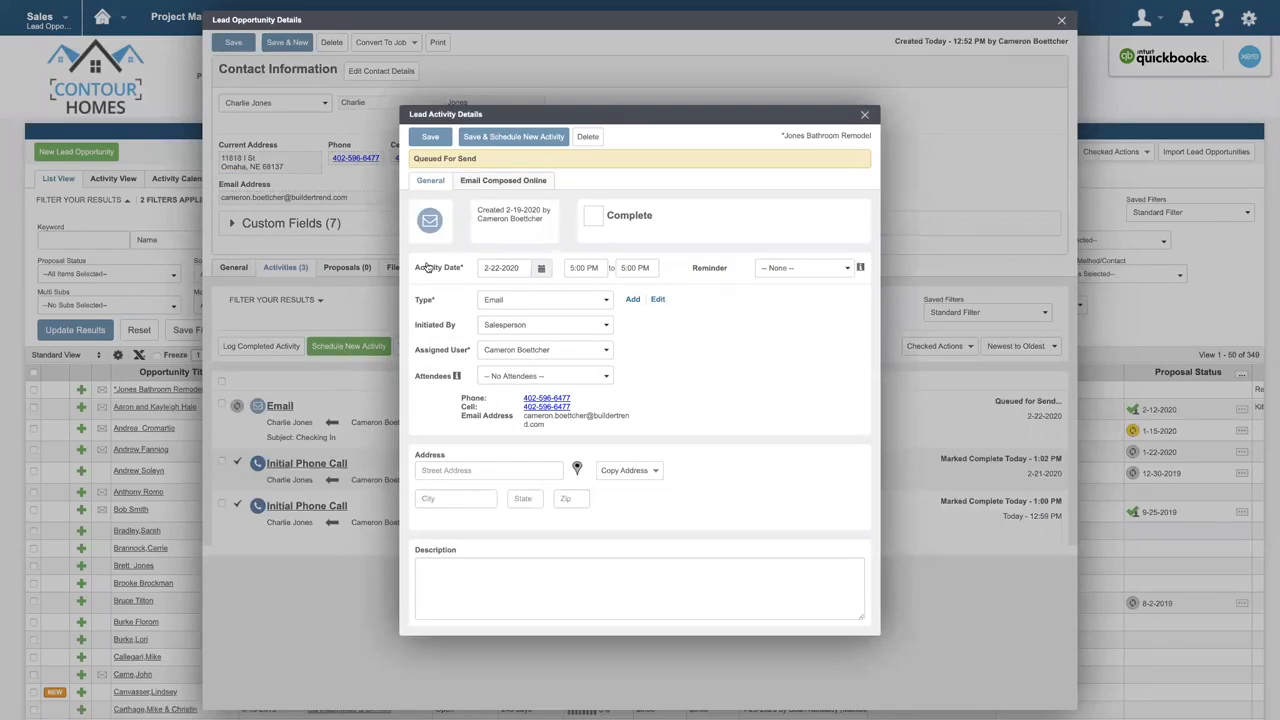
click(508, 184)
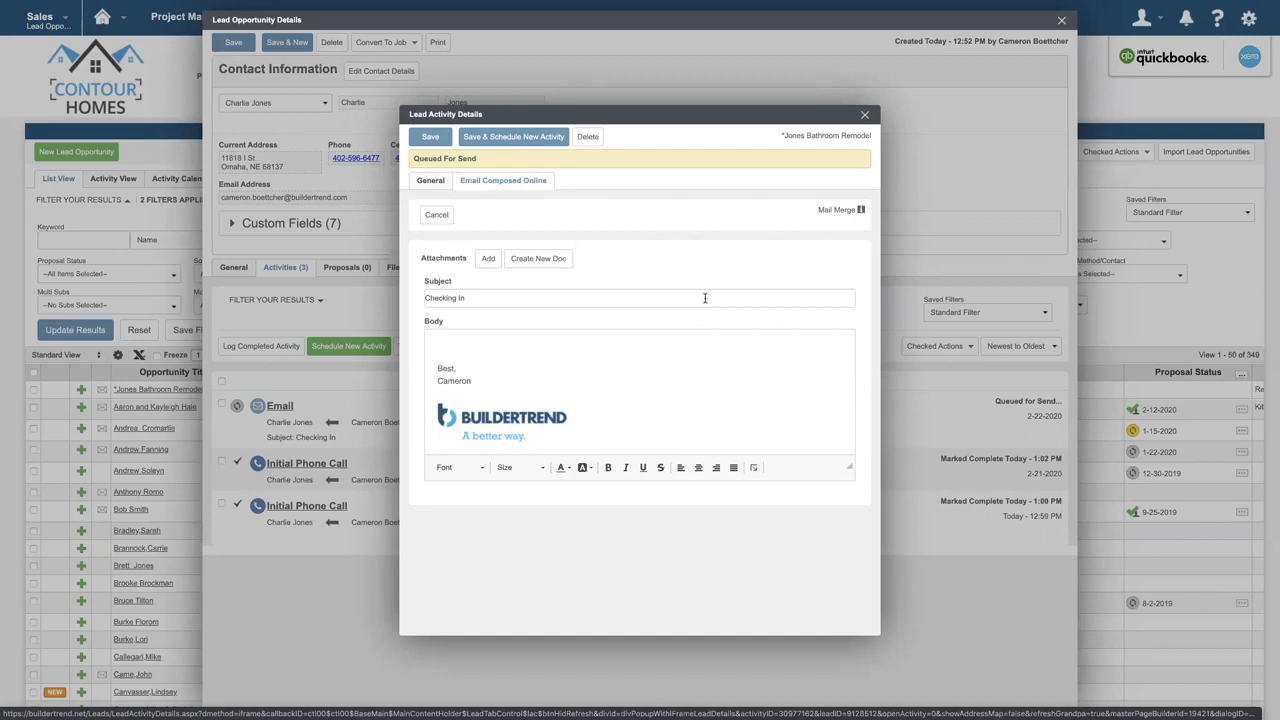
mouse_move(861, 213)
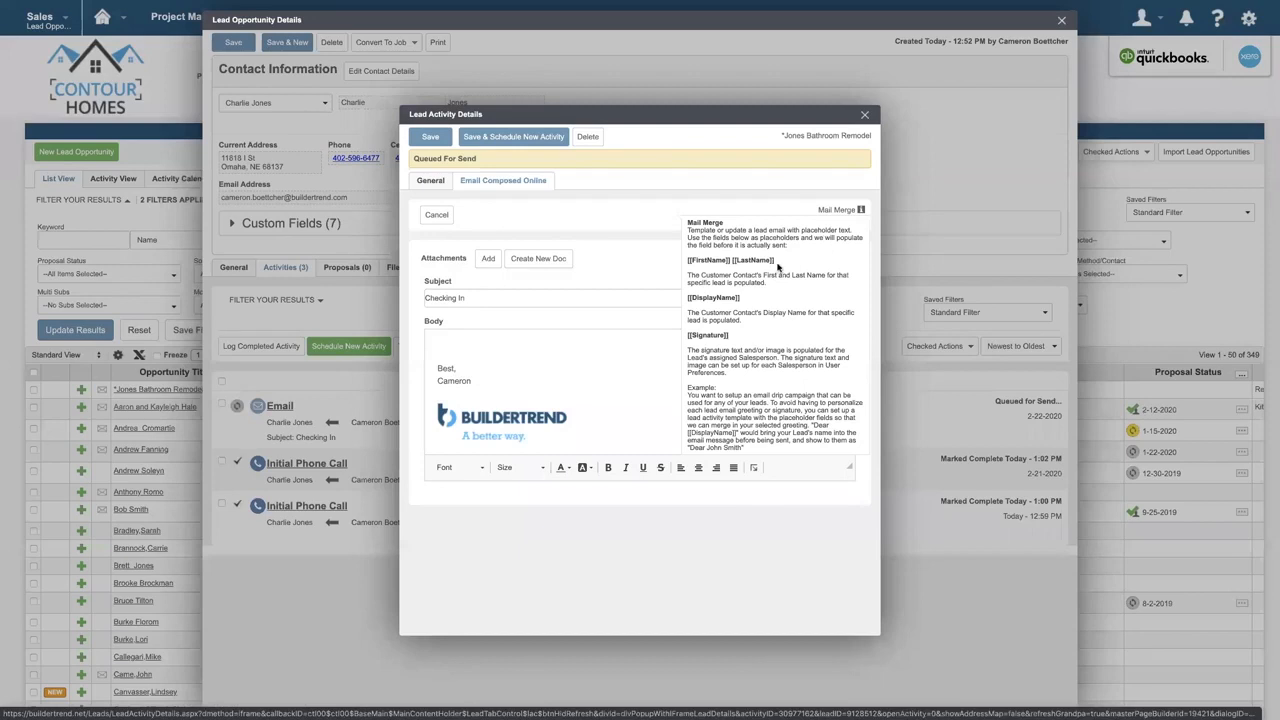
drag(776, 261, 687, 264)
key(ctrl+c)
click(512, 335)
key(ctrl+v)
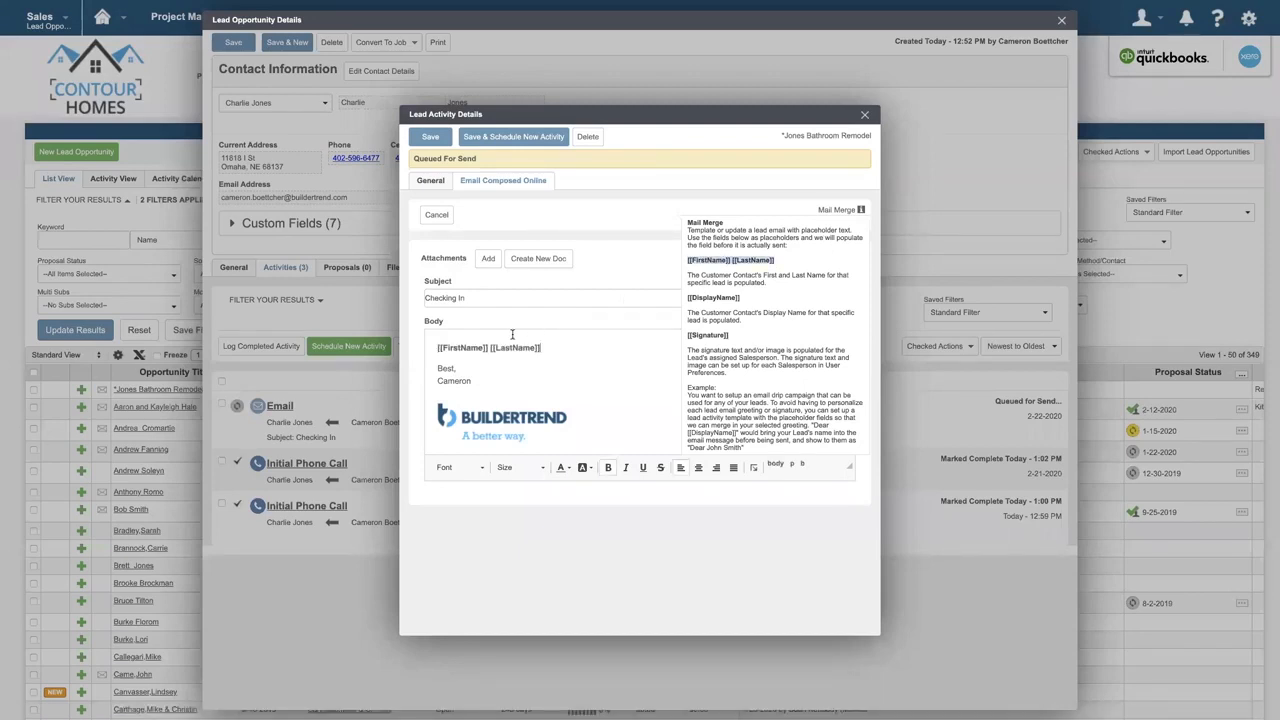
- End the greeting with a comma and add the line "I wanted to check in and see how things were going."
text(,)
key(Return)
text(I wanted to check in and see how things were going.)
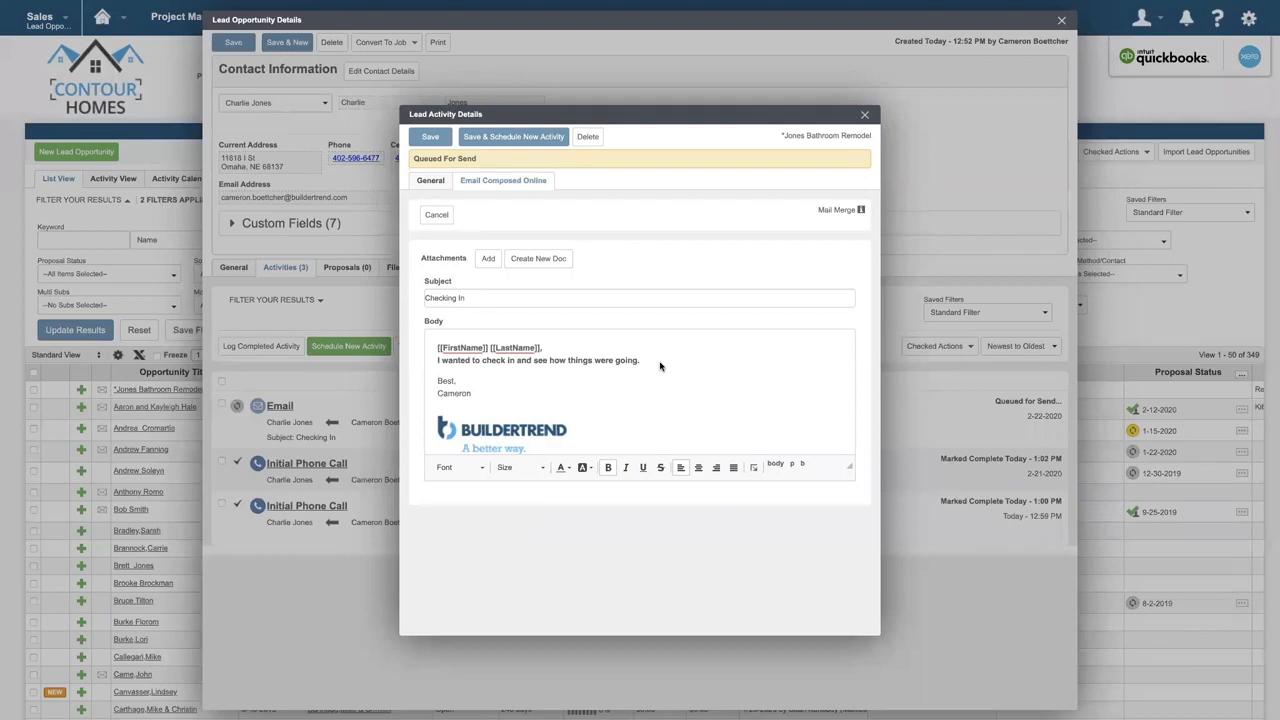
- Open the link settings for a hyperlink after the check-in sentence in the email body
click(660, 363)
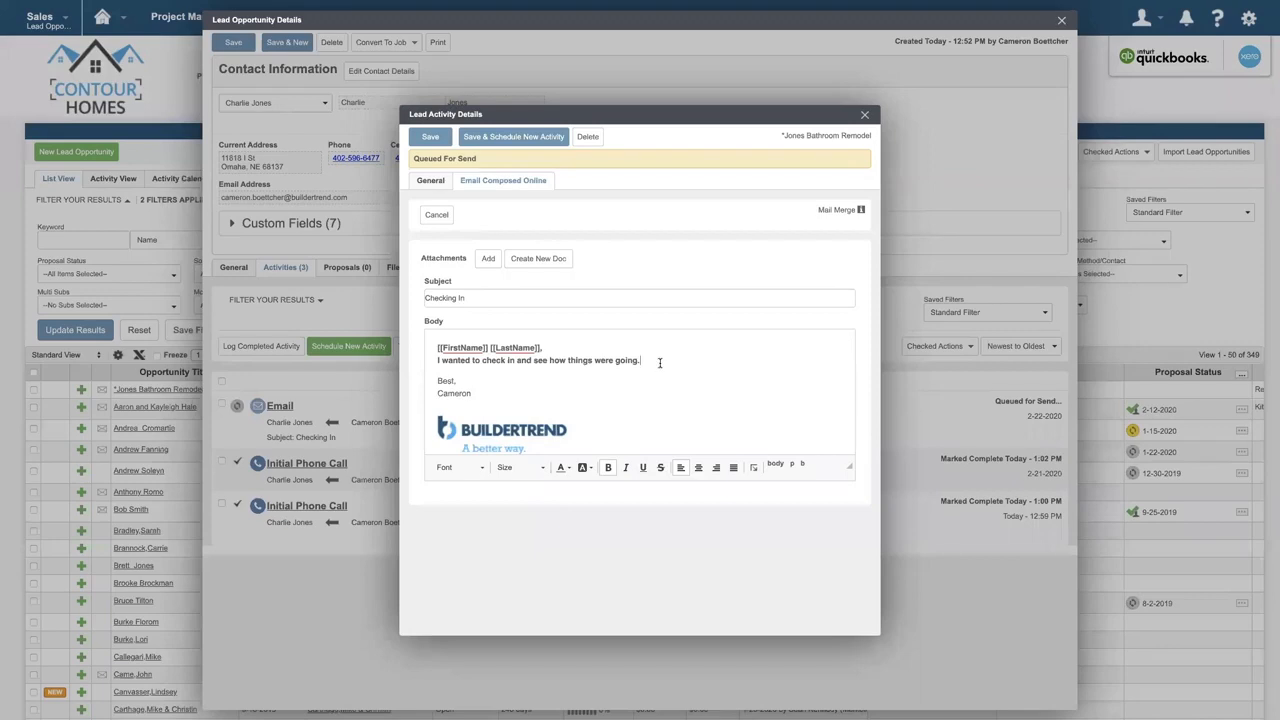
click(753, 468)
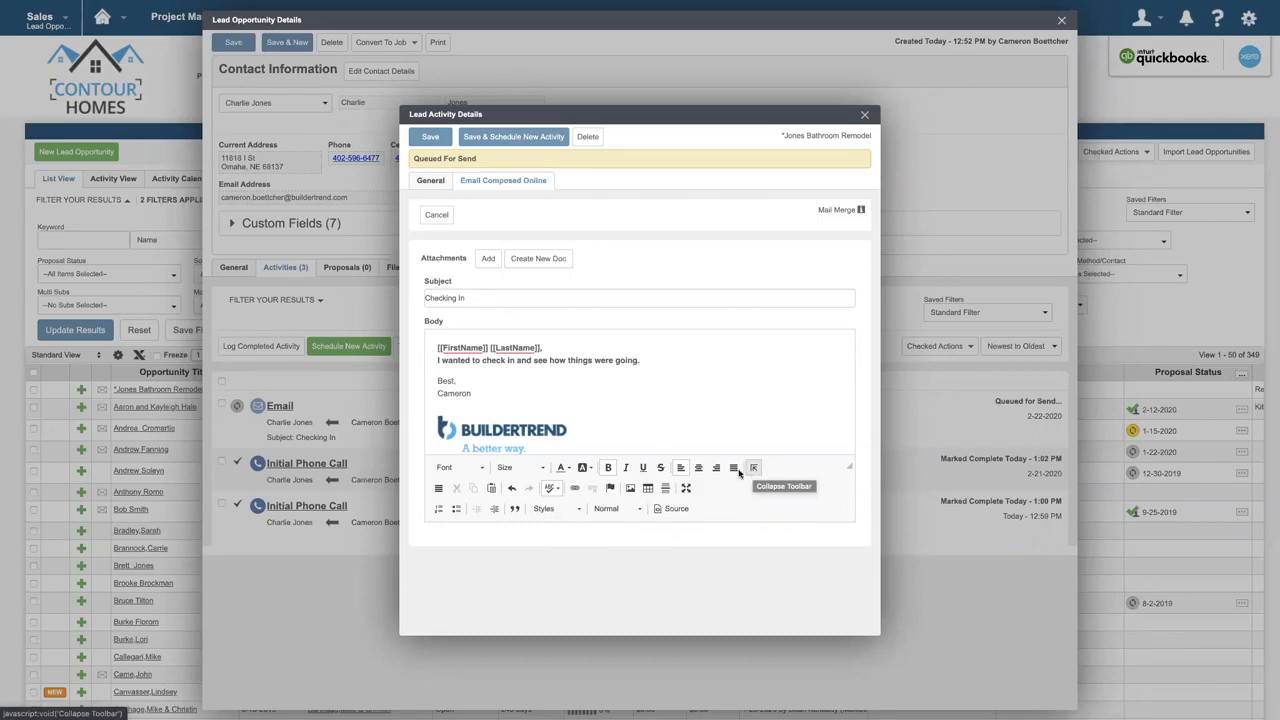
click(576, 490)
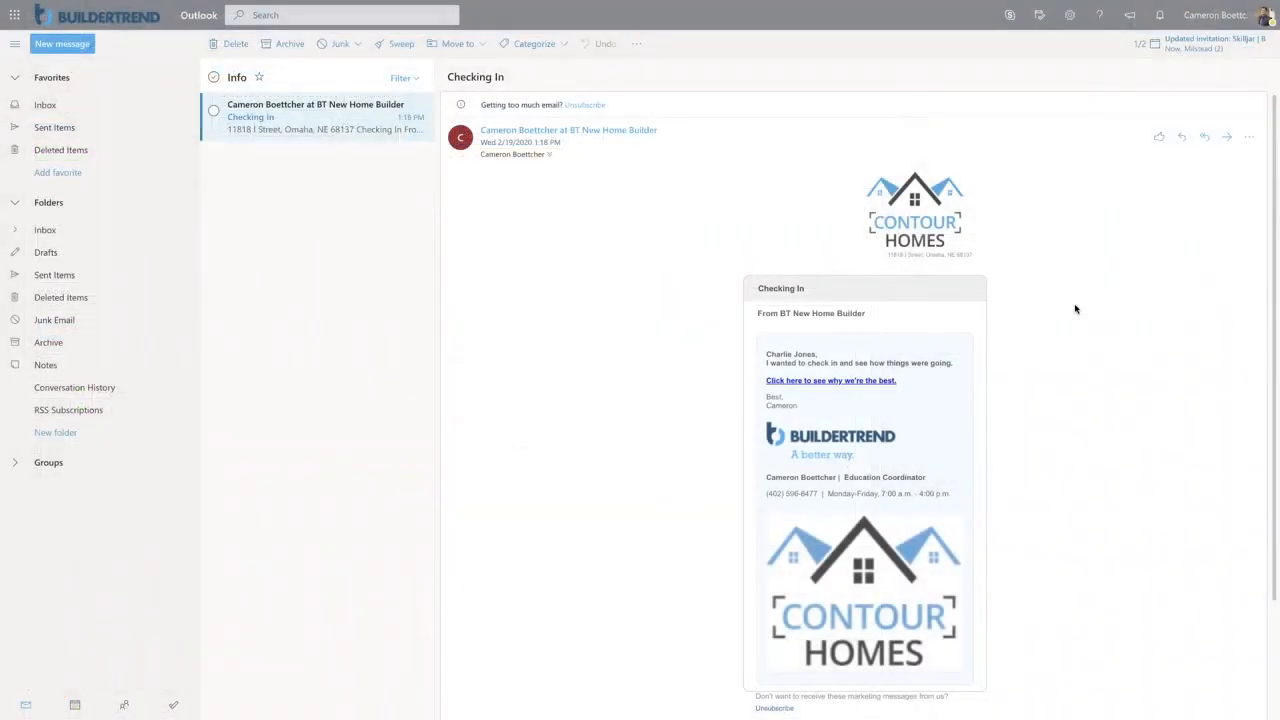
- Follow the "Click here to see why we're the best." link in the received email and open the lead's completed Email activity in Buildertrend
click(886, 382)
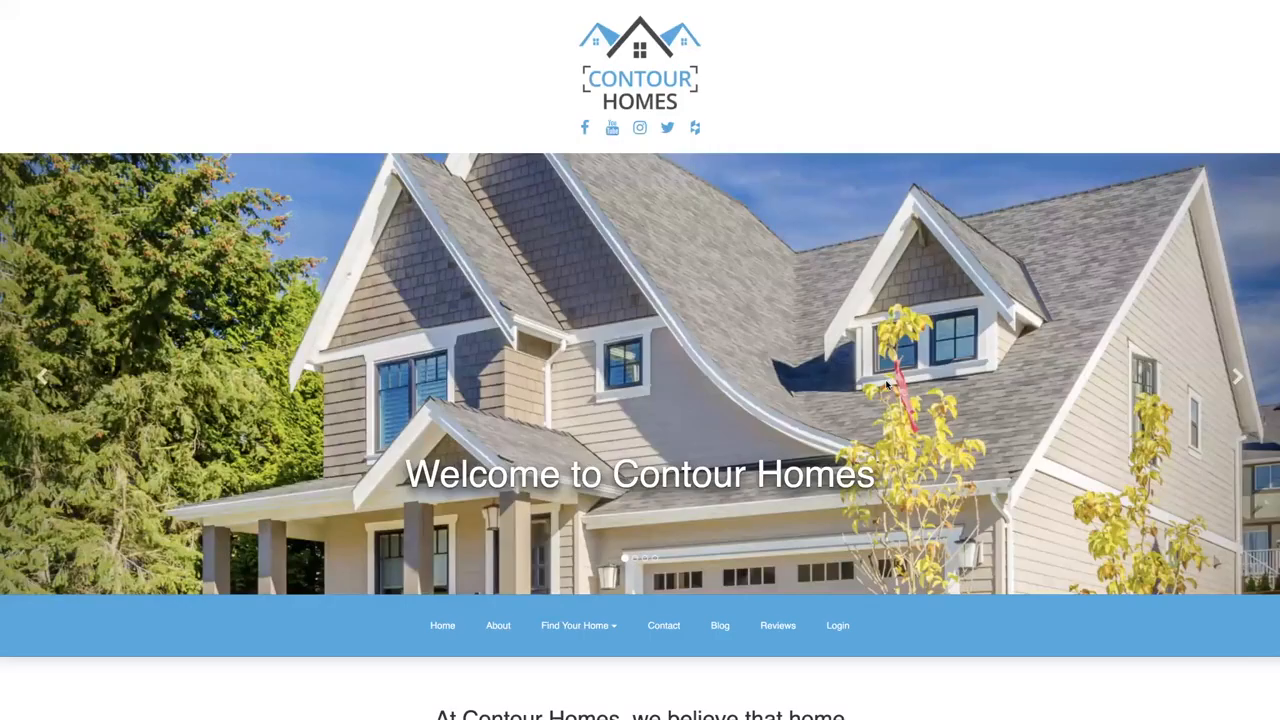
scroll(886, 385, down, 5)
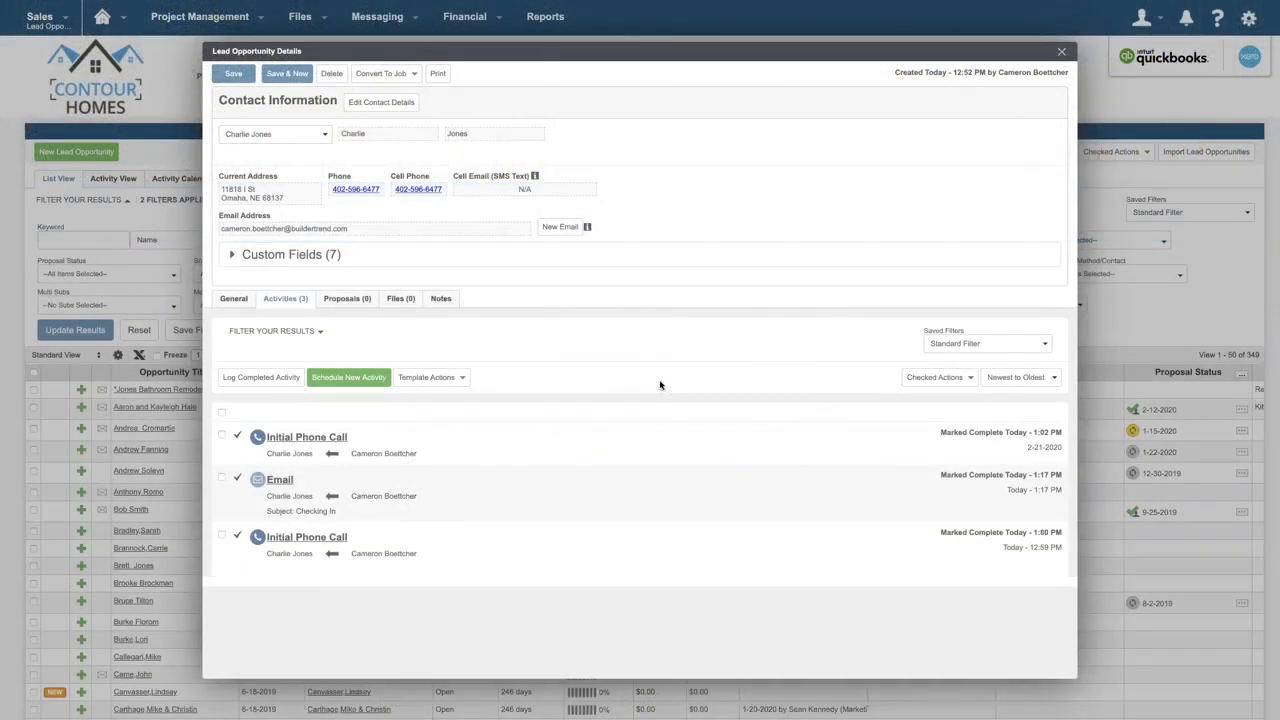
click(287, 481)
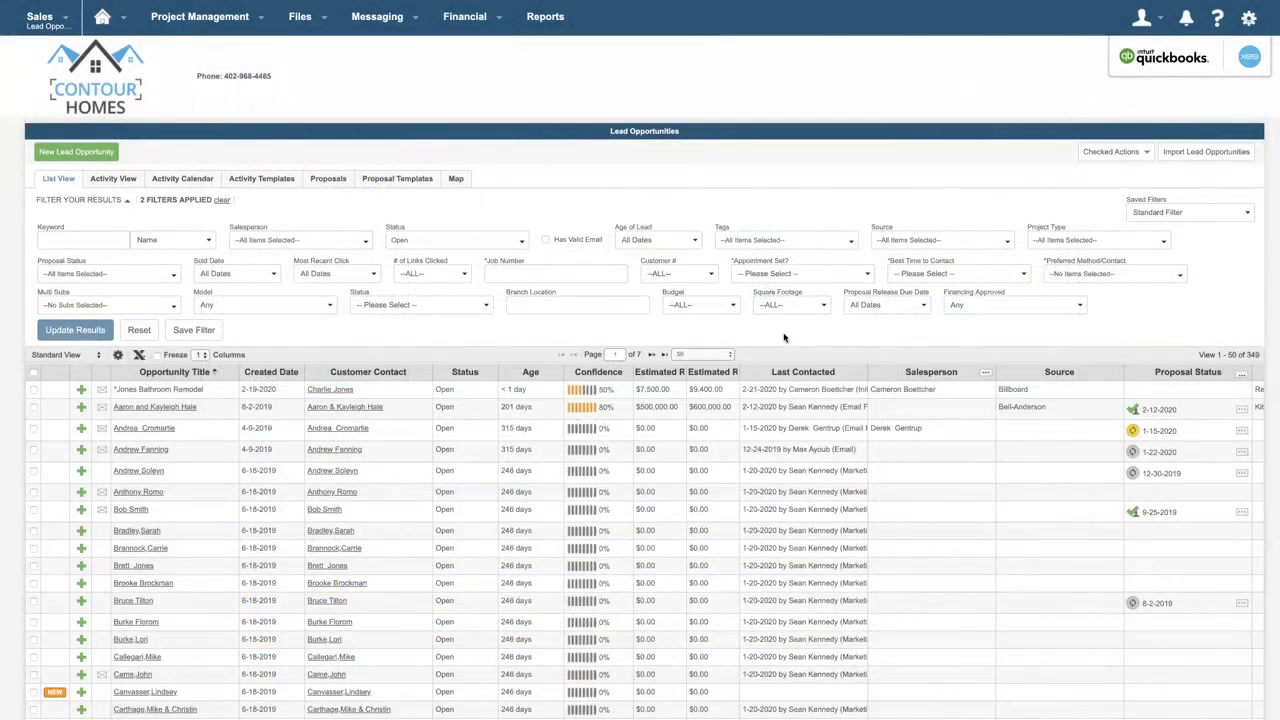
- Add the # of Links Clicked and Most Recent Click columns to the lead list's Standard View and apply the view
click(118, 357)
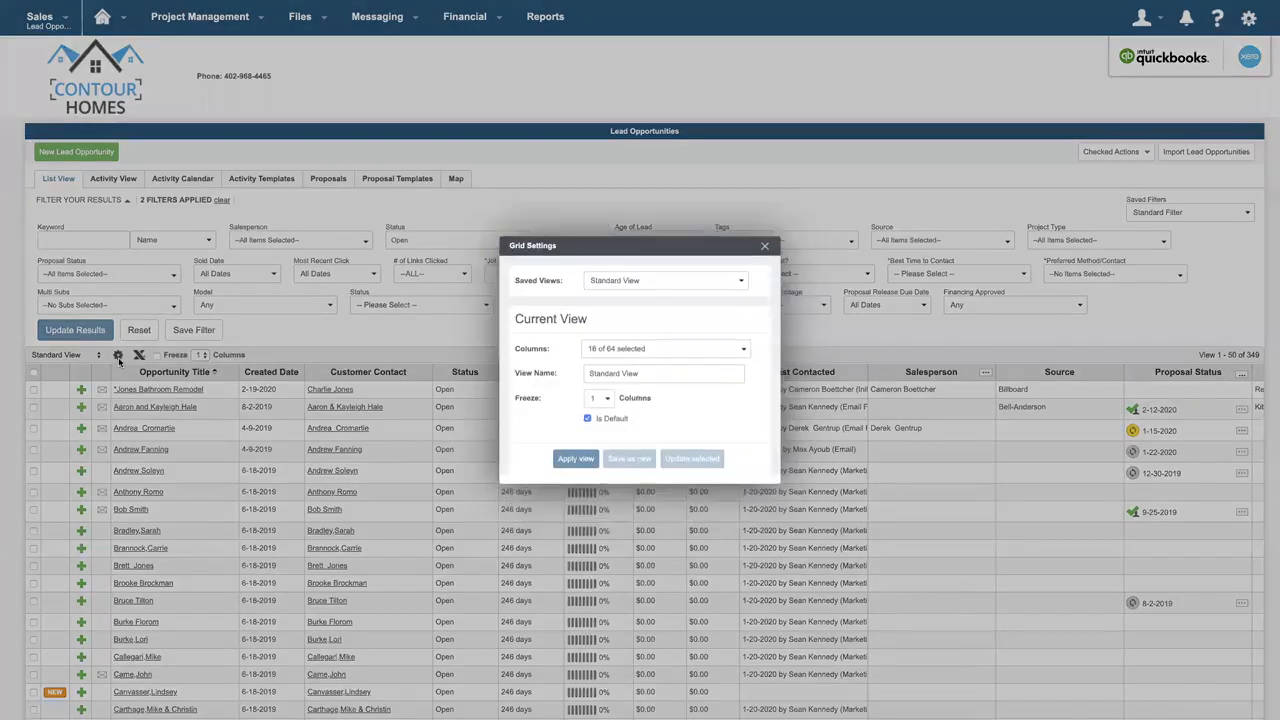
click(618, 352)
scroll(683, 452, down, 5)
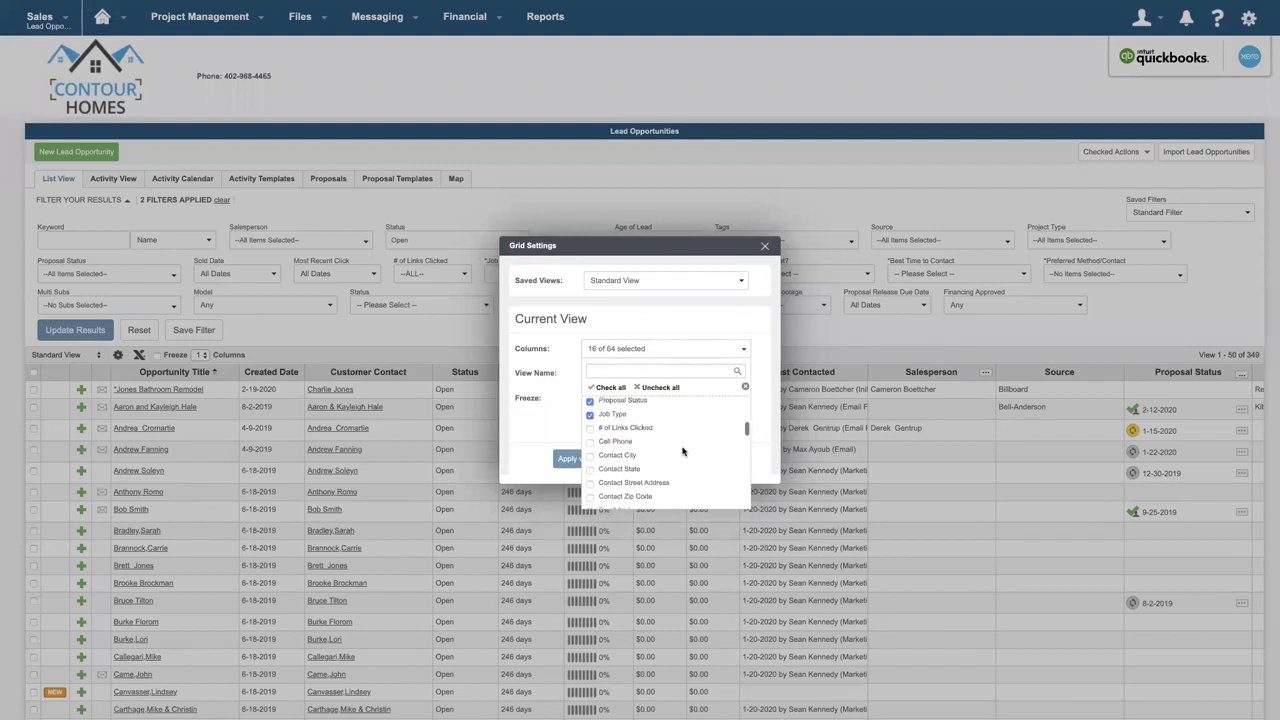
click(594, 427)
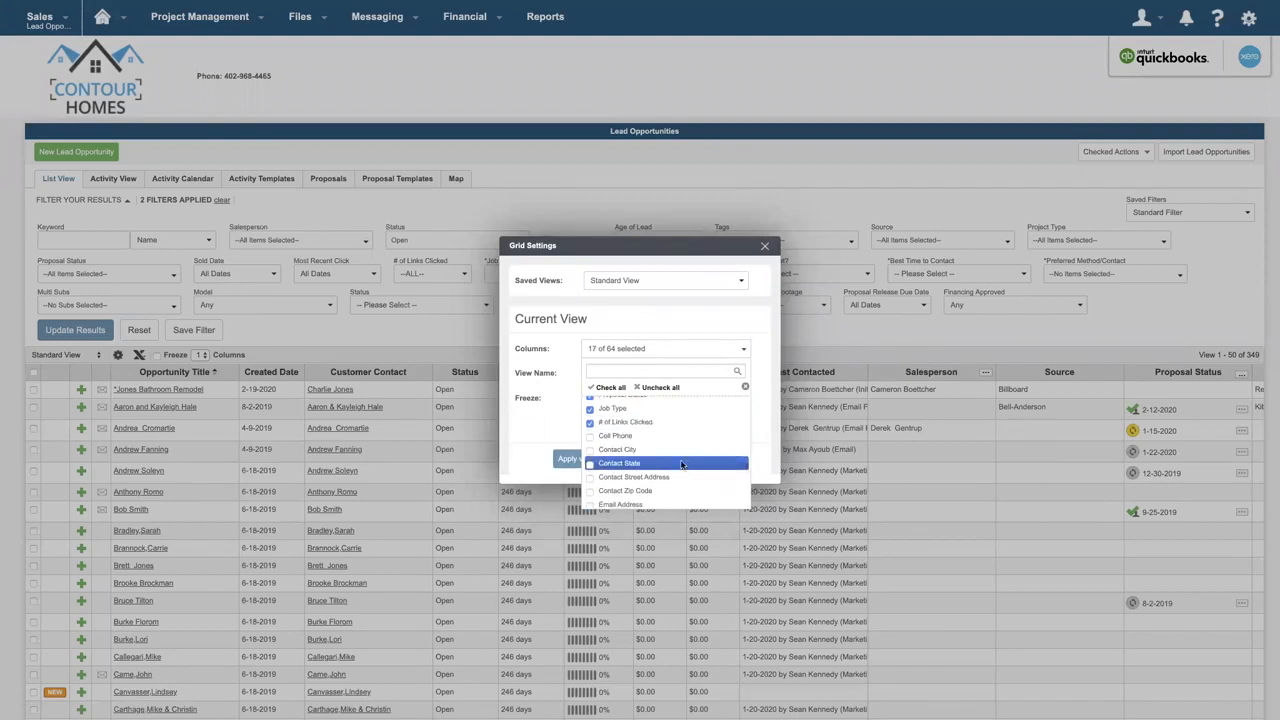
scroll(691, 469, down, 2)
scroll(691, 469, down, 2)
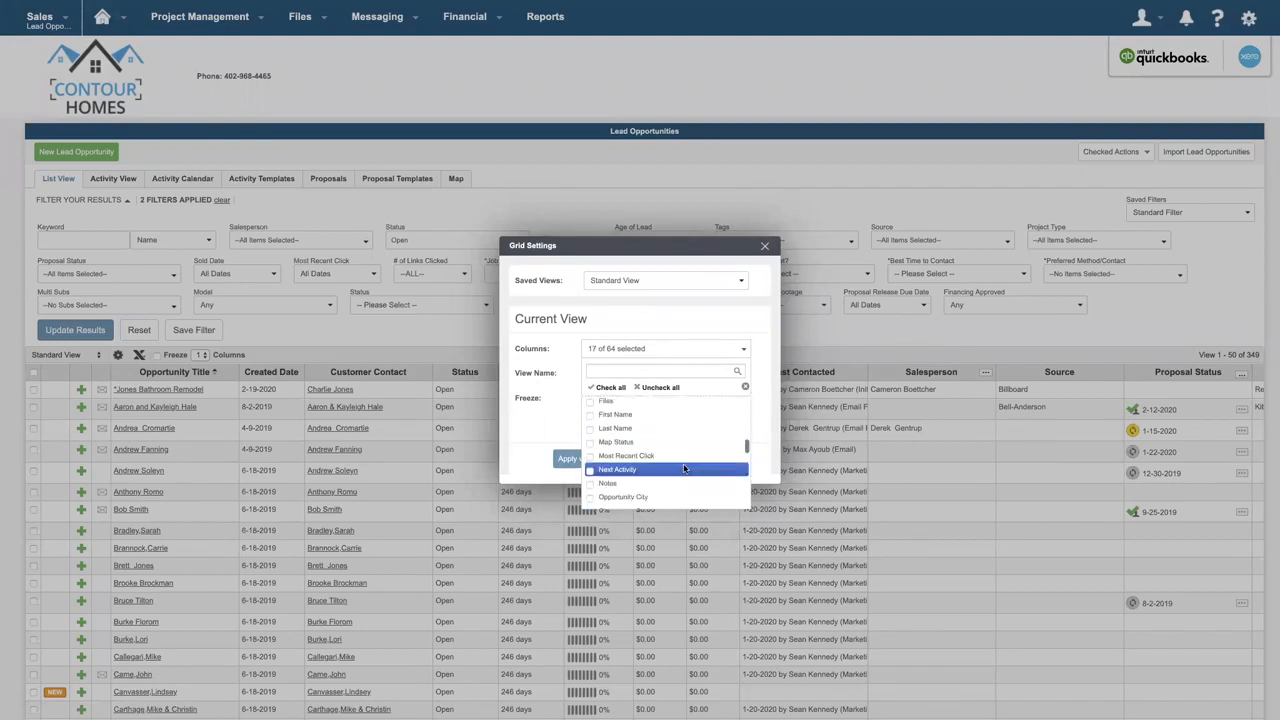
click(591, 458)
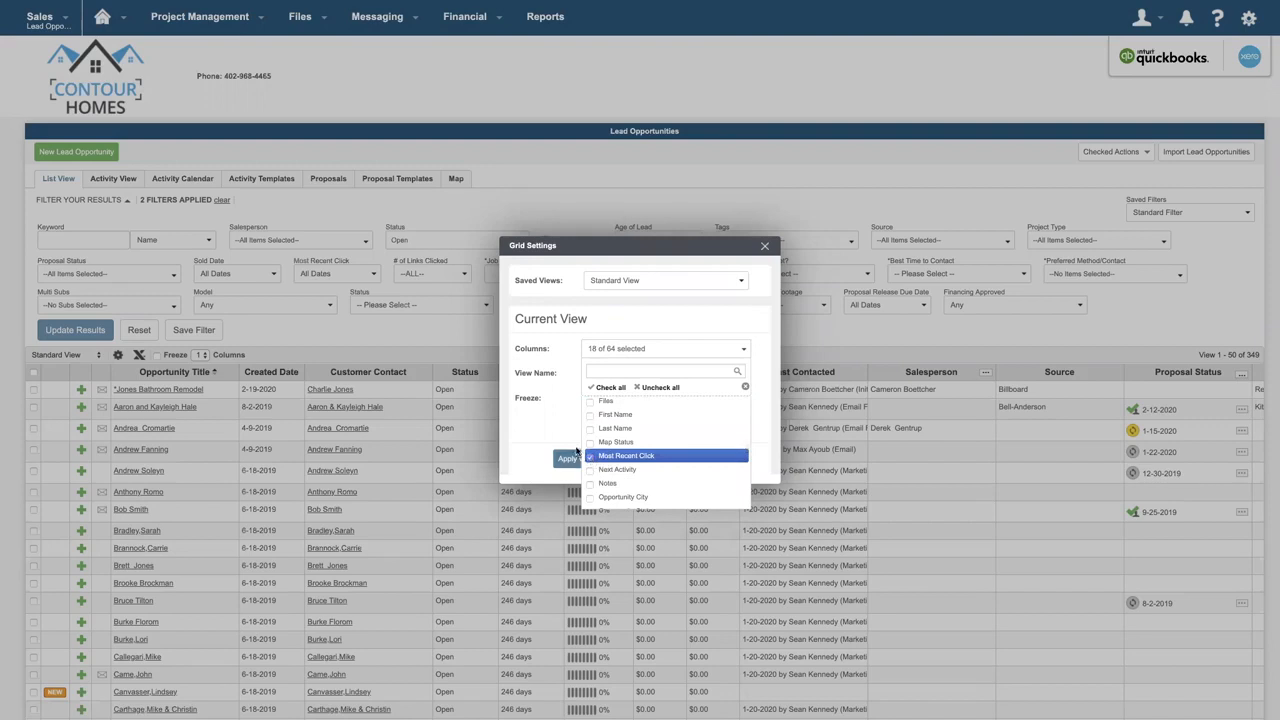
click(560, 432)
click(589, 465)
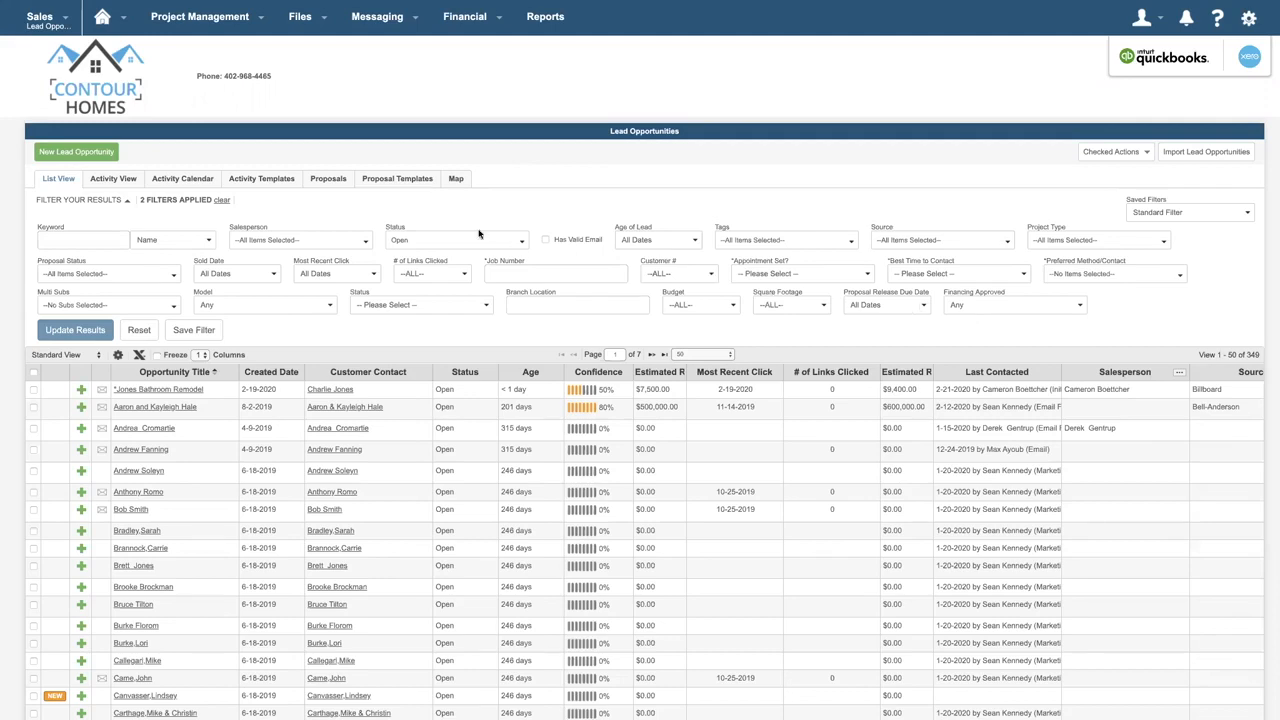
- Create a lead activity template named "February Marketing Campaign 2020" and start scheduling a new activity in it
click(262, 179)
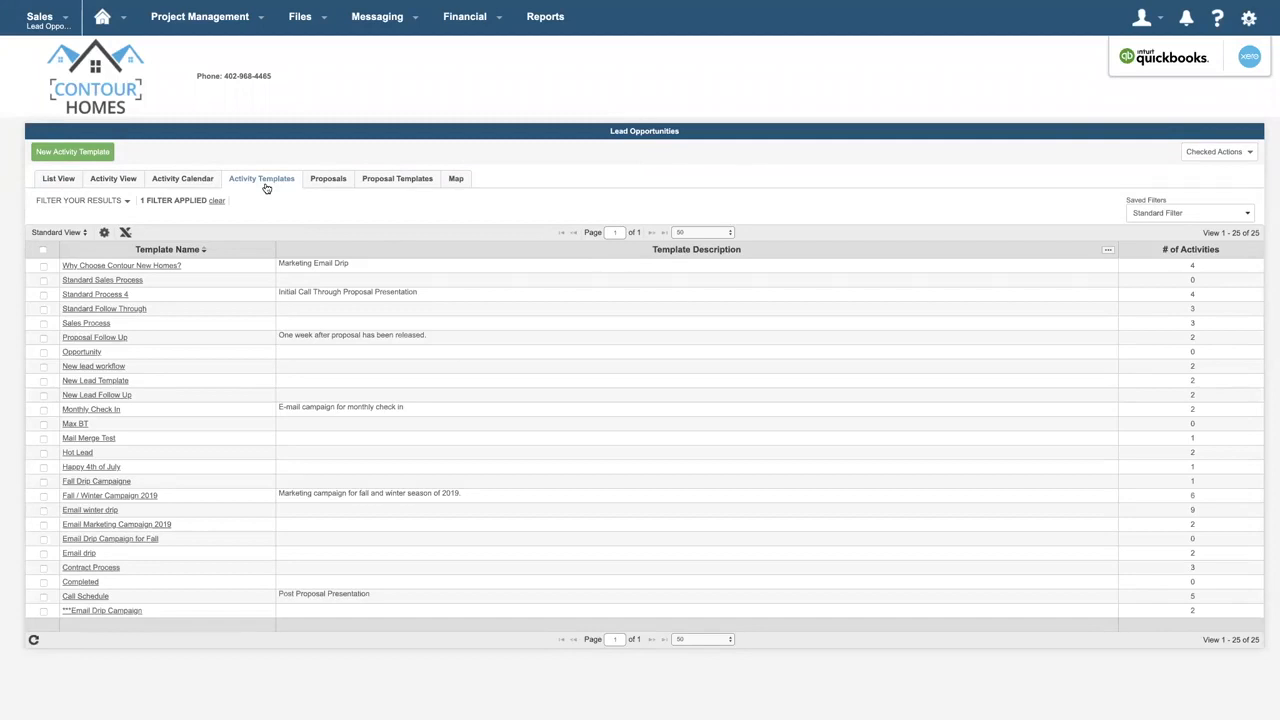
click(99, 161)
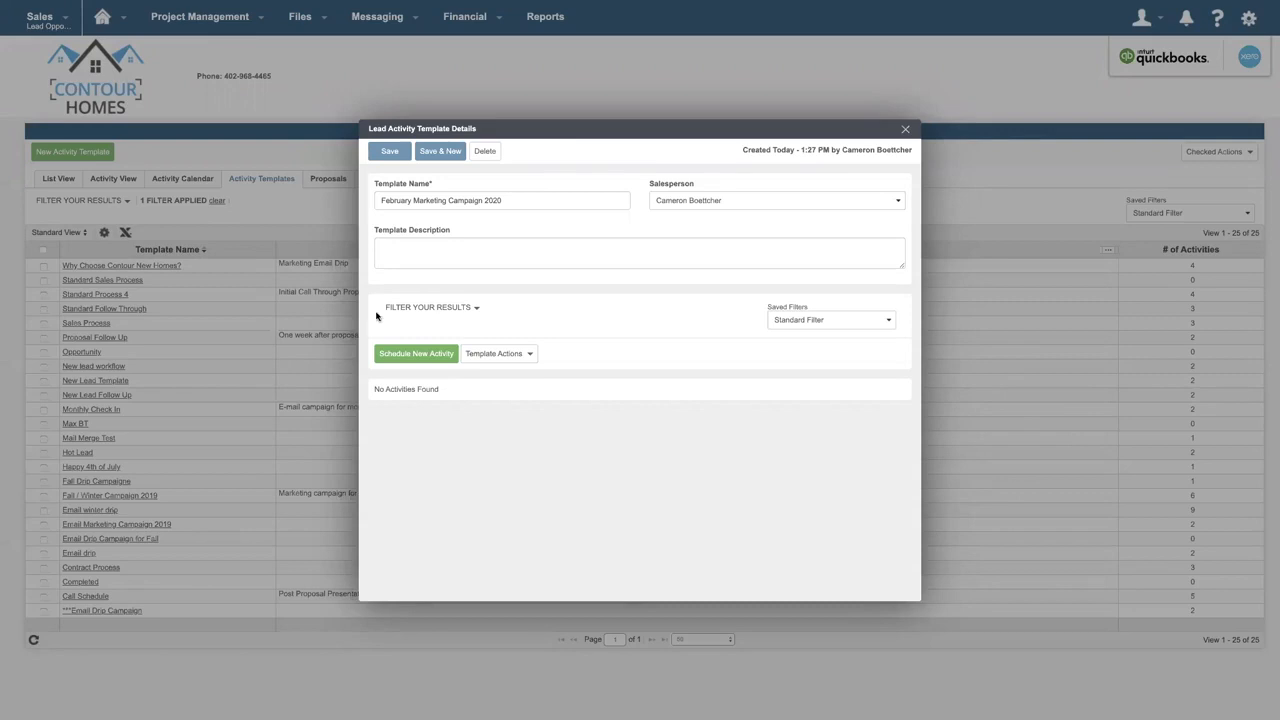
click(446, 362)
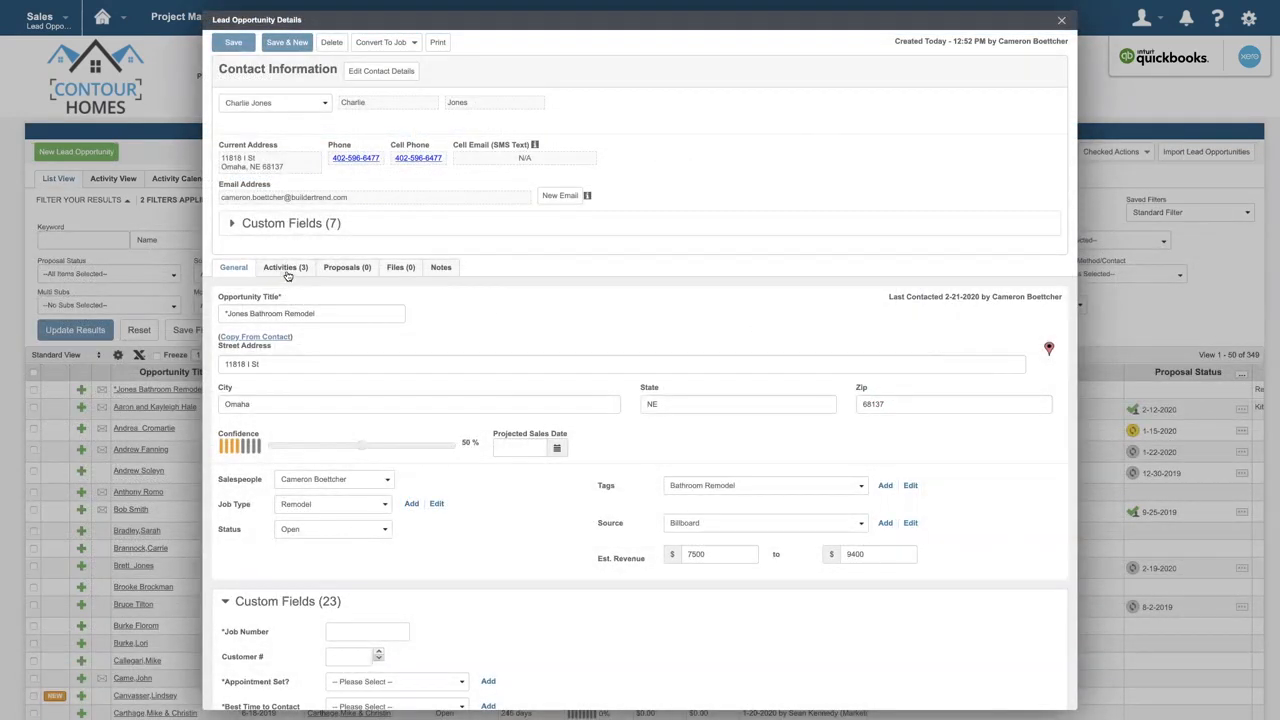
- Select all activities of the bathroom remodel lead and choose to copy them to an activity template
click(285, 268)
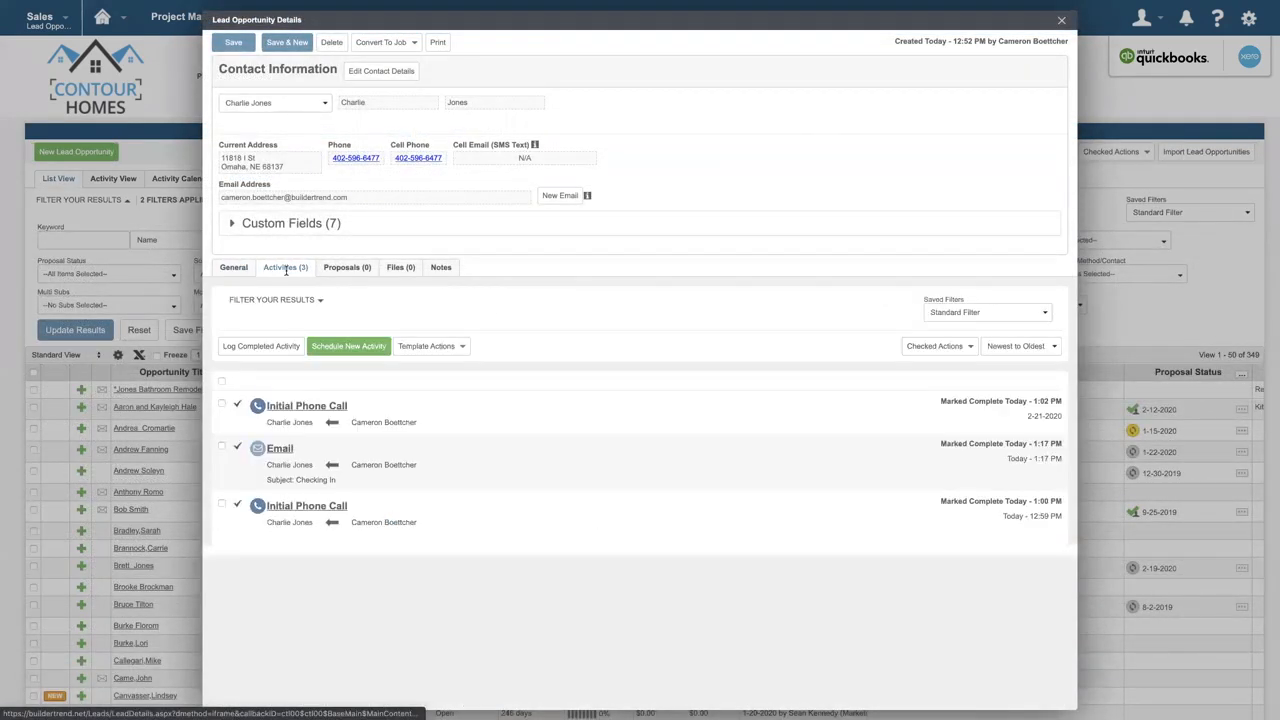
click(222, 382)
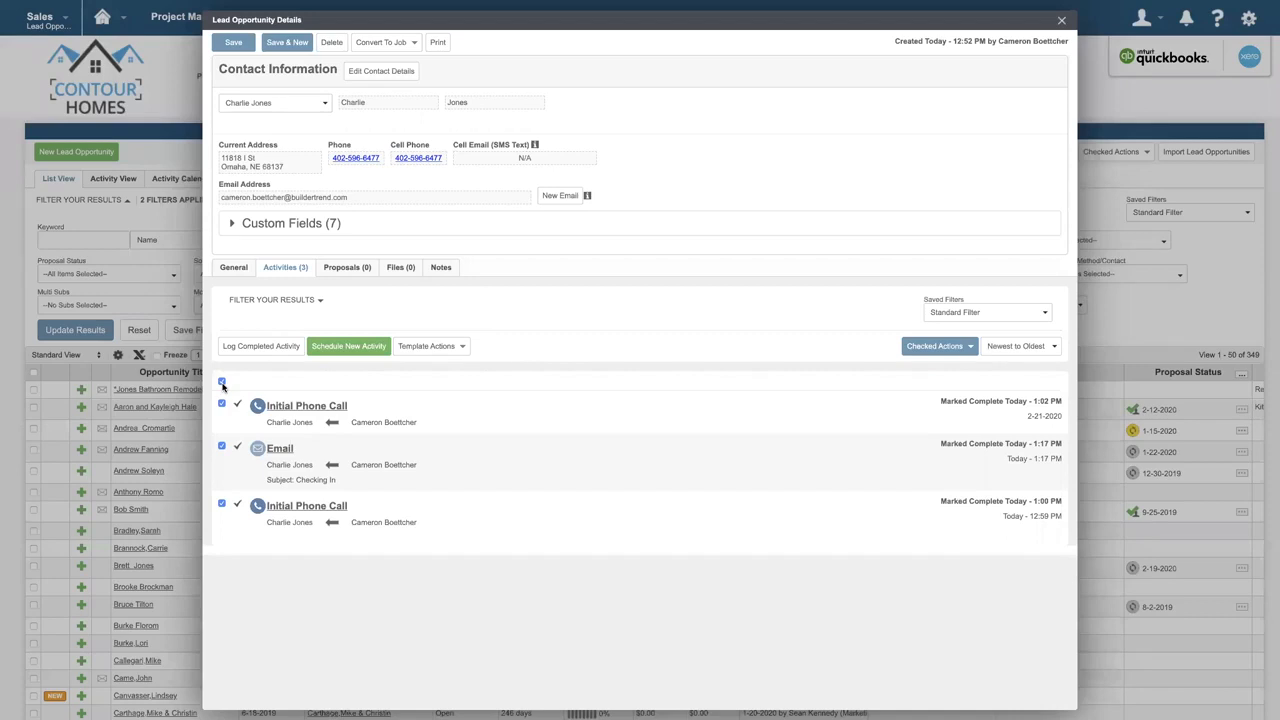
click(464, 350)
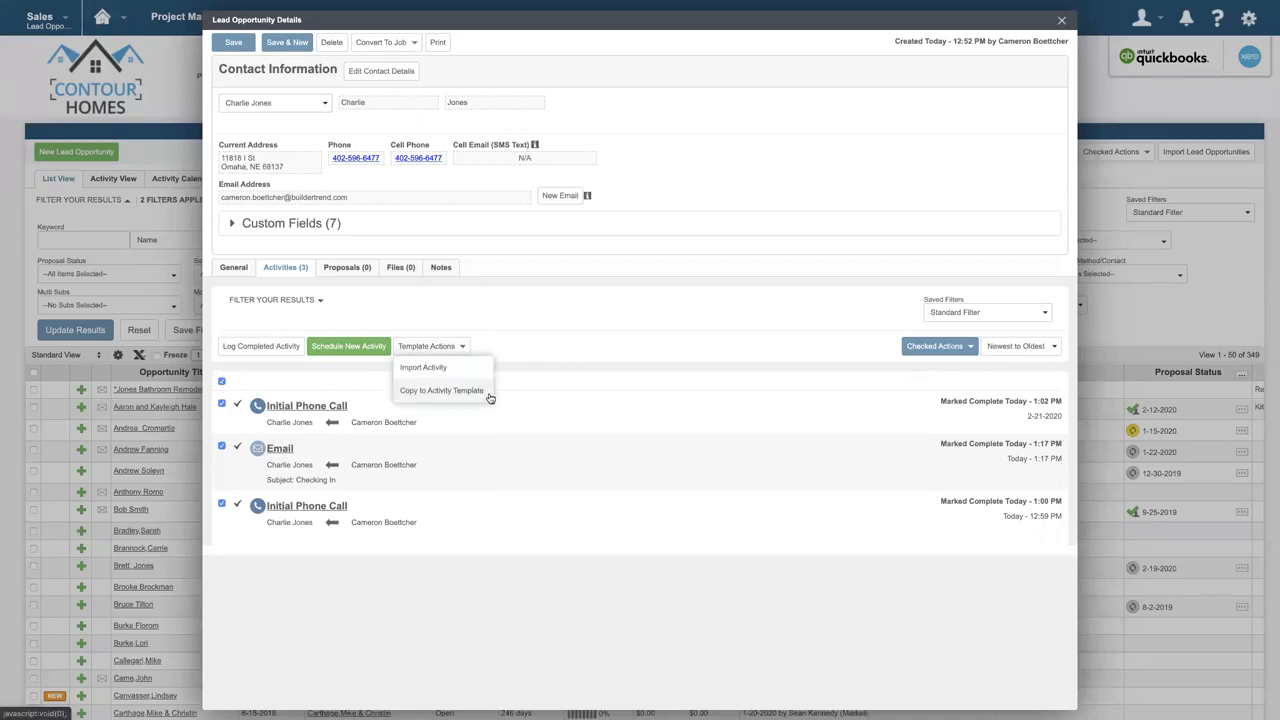
click(489, 392)
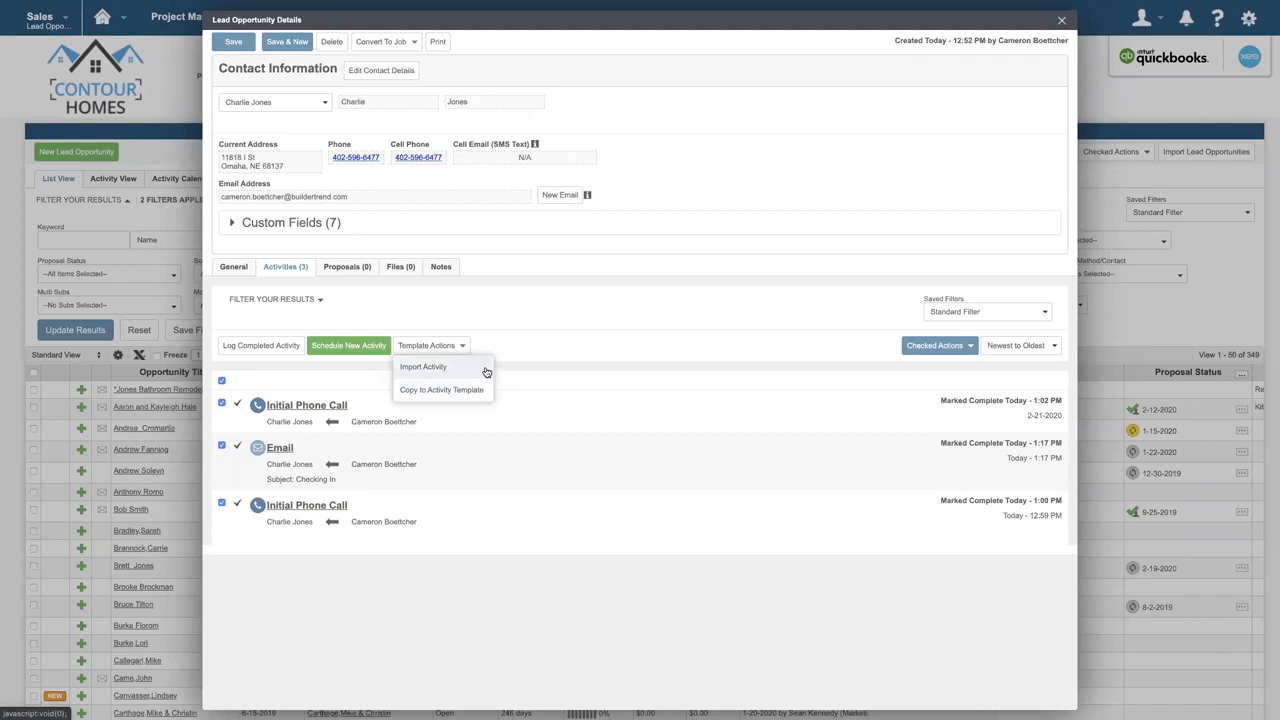
- Import the activities of an existing template into the bathroom remodel lead
click(486, 368)
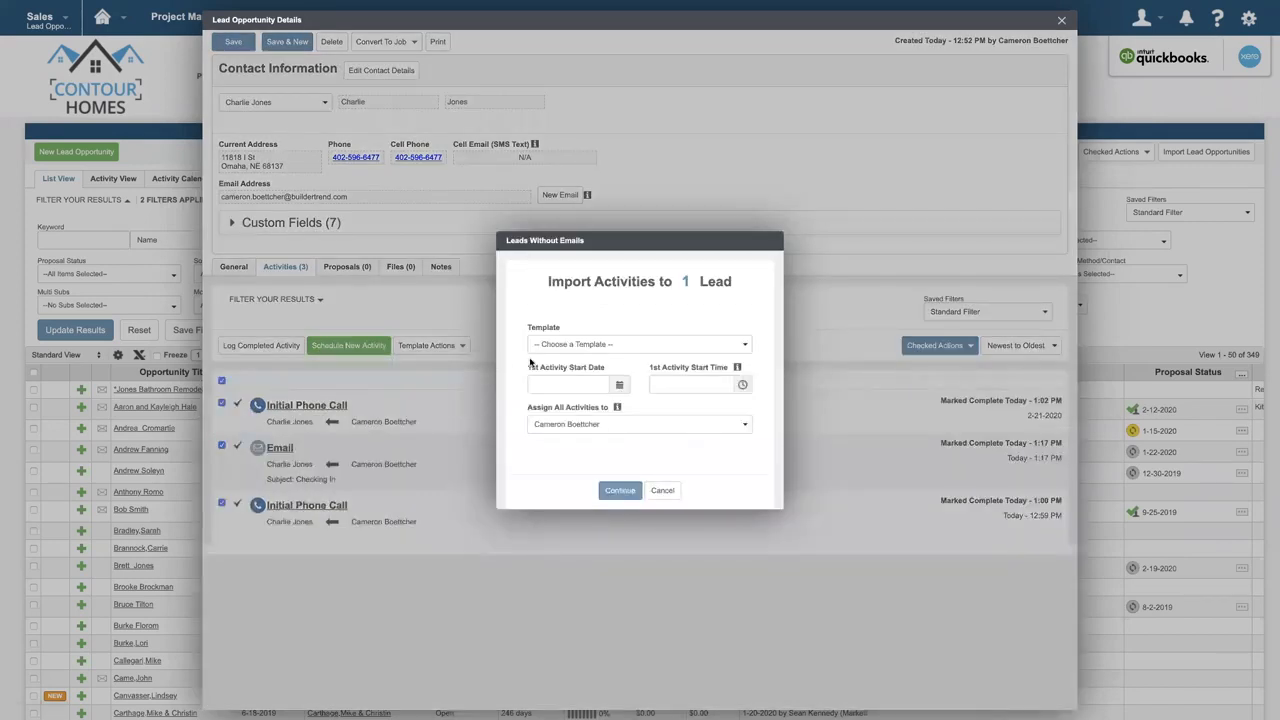
click(587, 348)
click(620, 490)
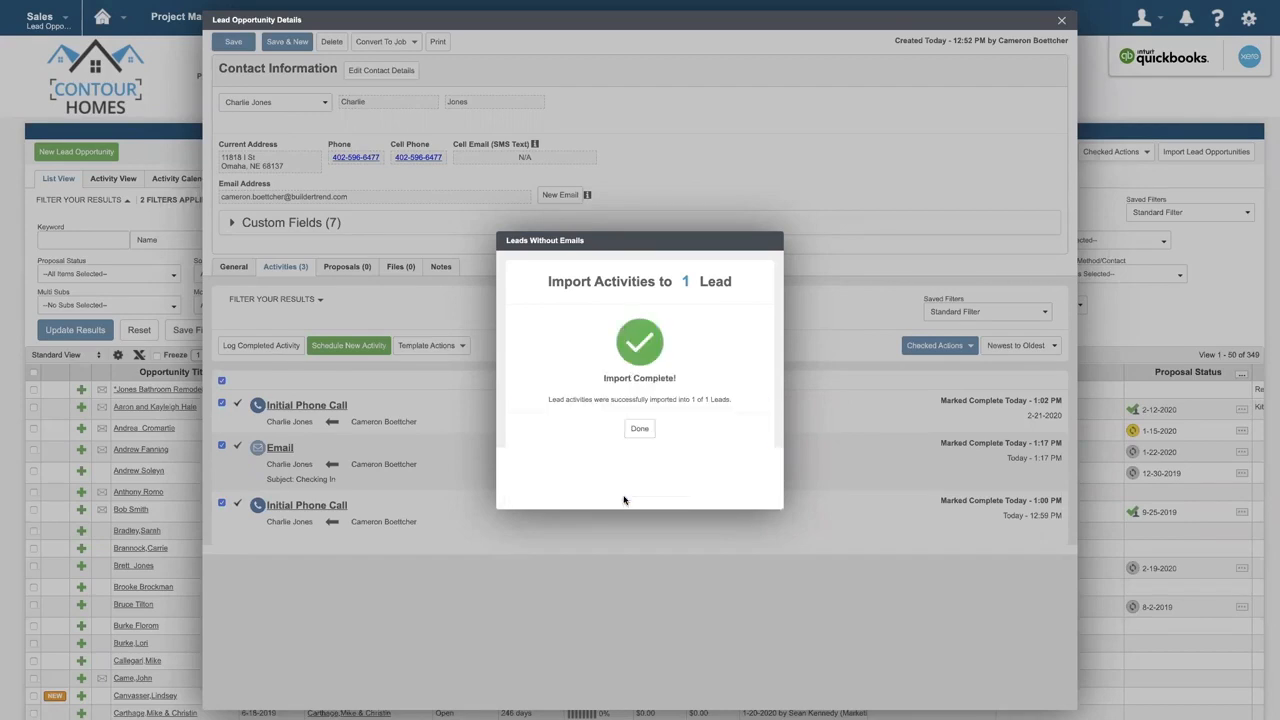
click(640, 428)
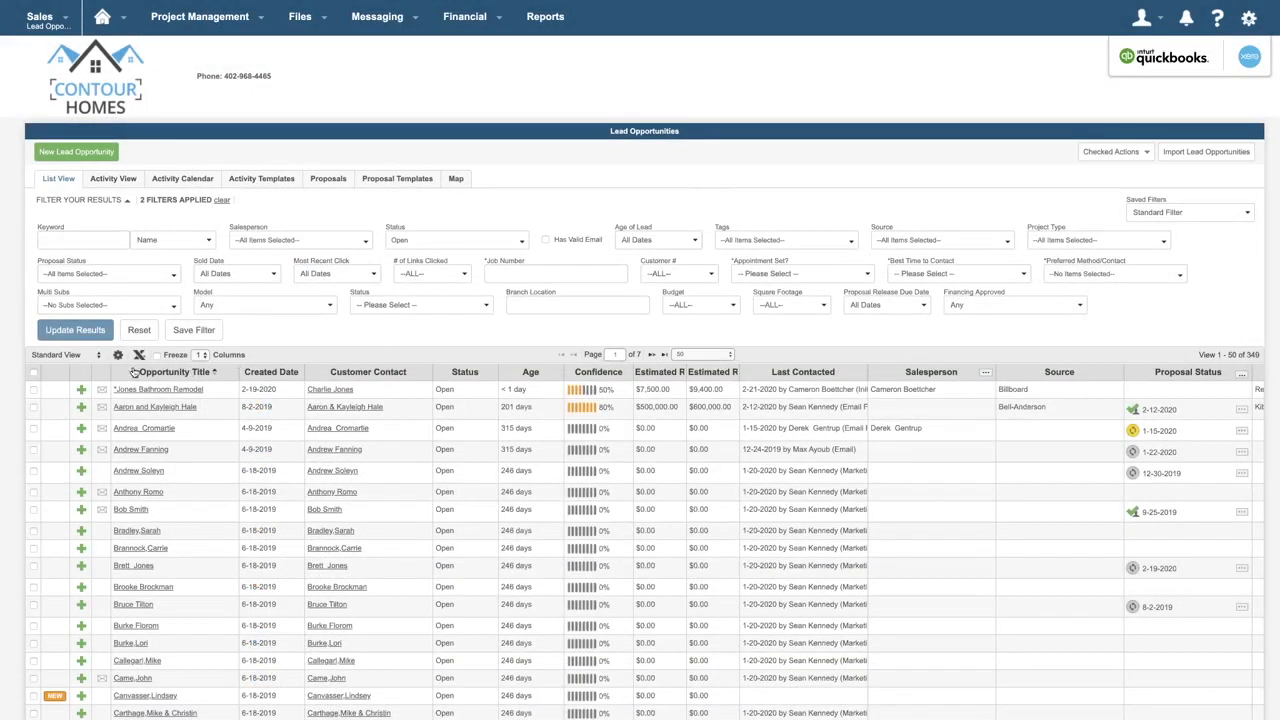
- Select every lead on the current list page and open the actions available for the checked leads
click(34, 372)
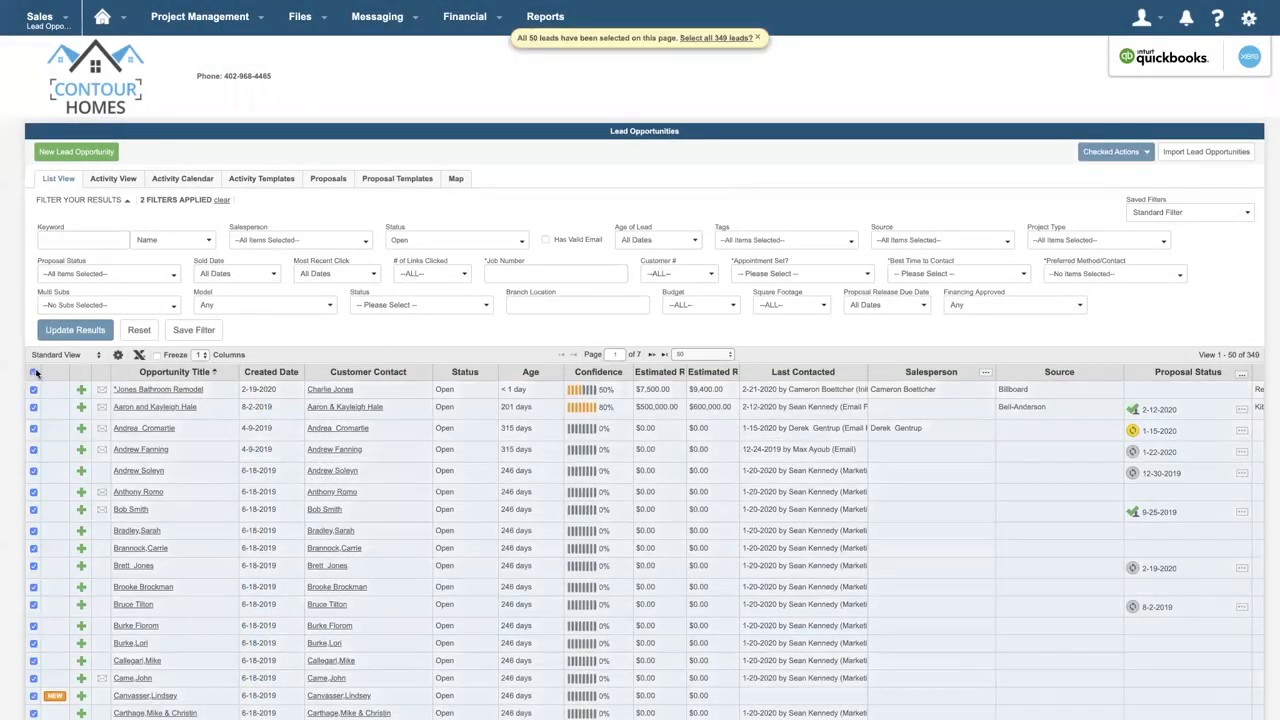
click(1115, 152)
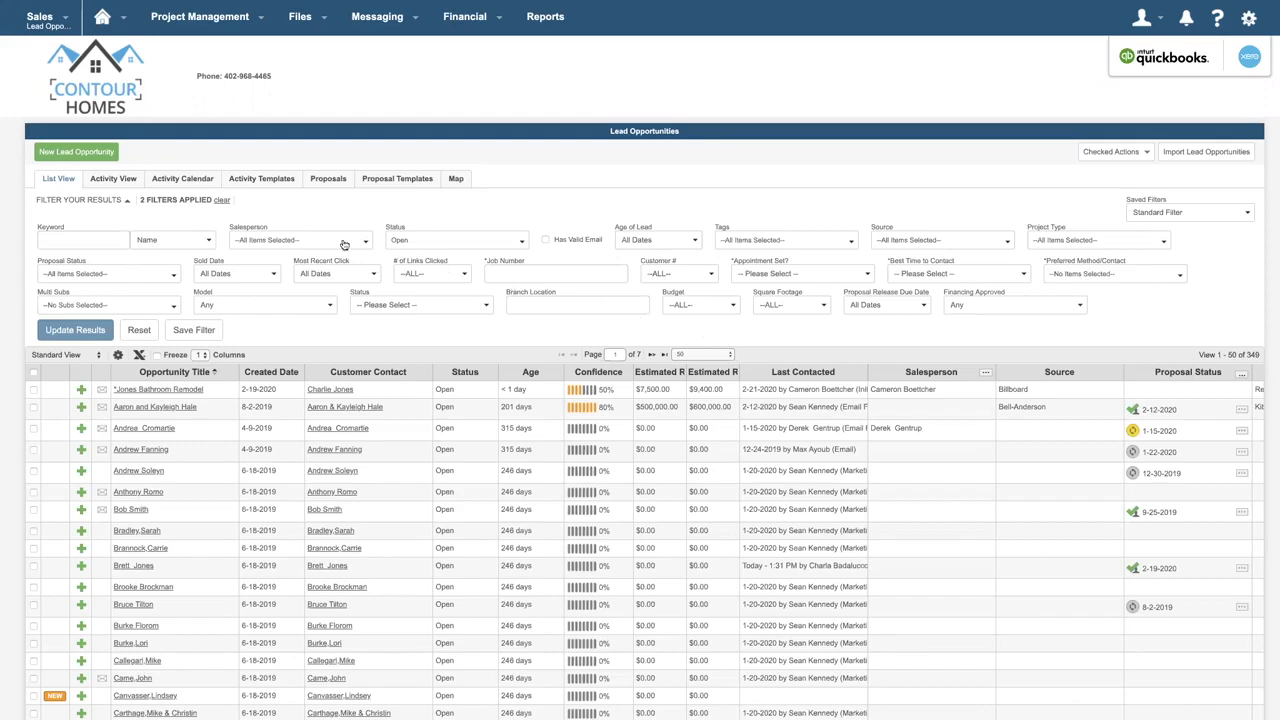
- View the lead activities in the Activity View list and in the Activity Calendar
click(120, 189)
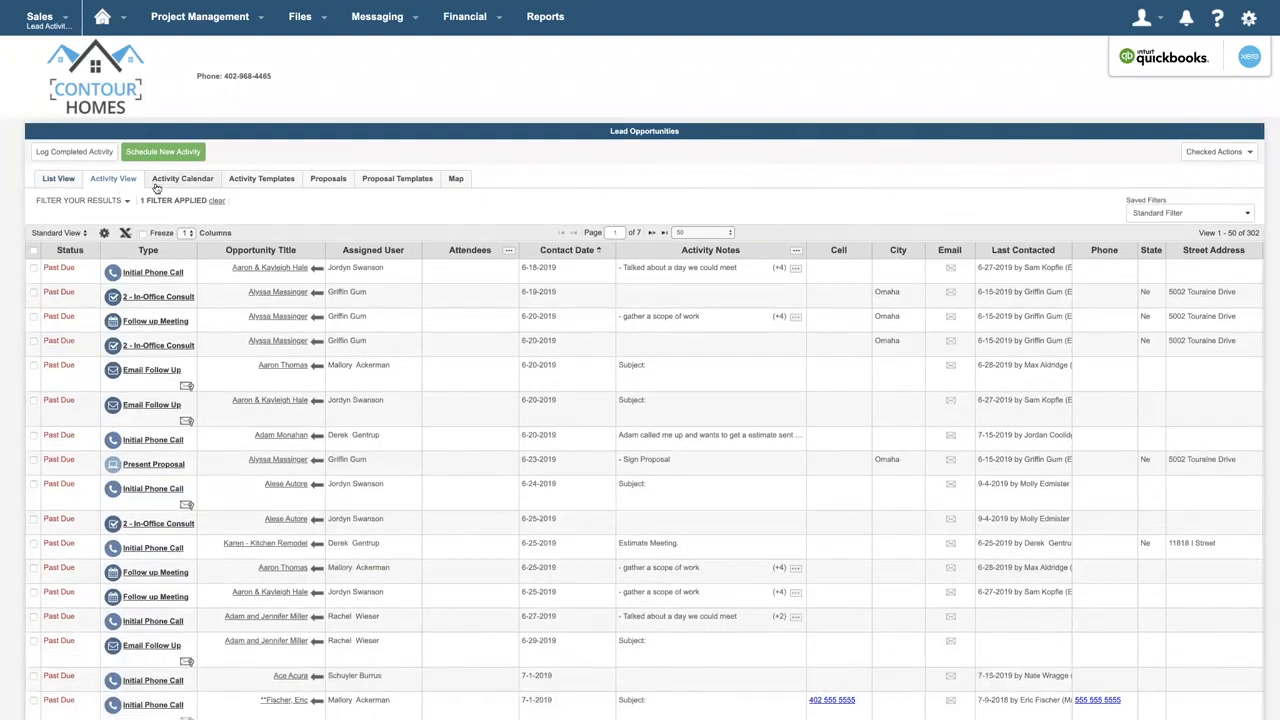
click(186, 188)
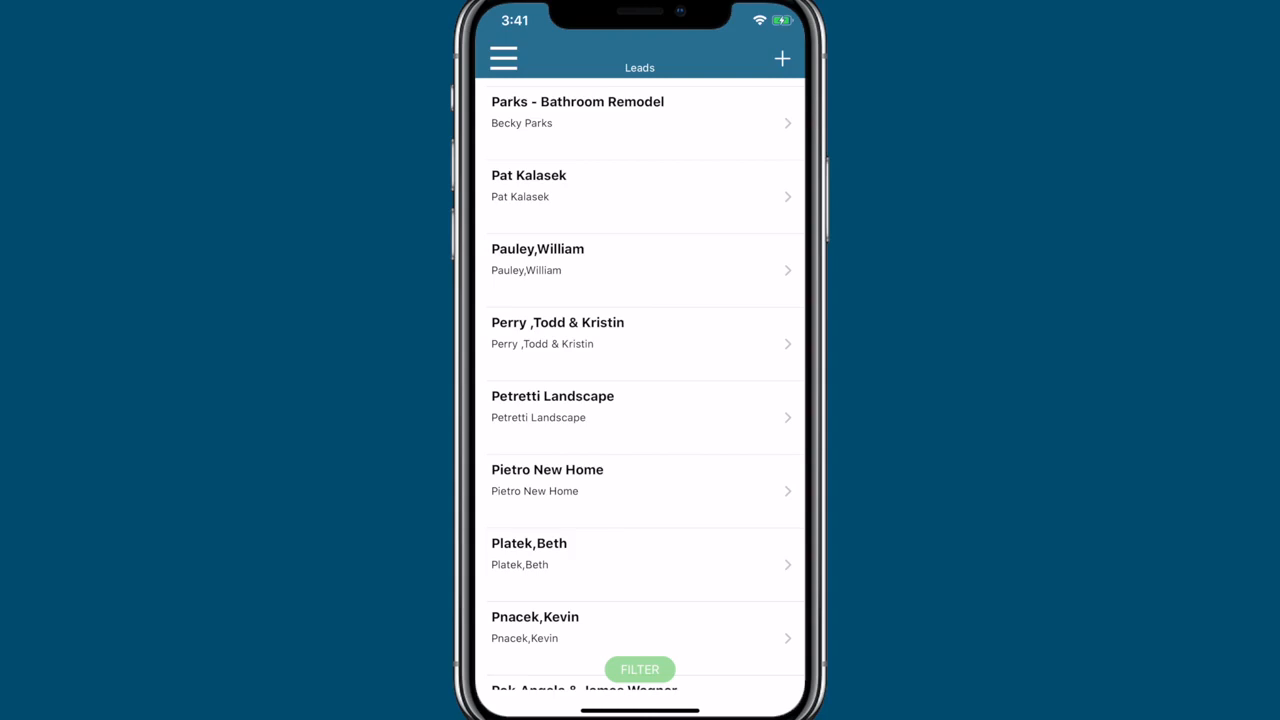
- In the Buildertrend mobile app, open the Bathroom Remodel lead's activities and start a new activity
click(640, 122)
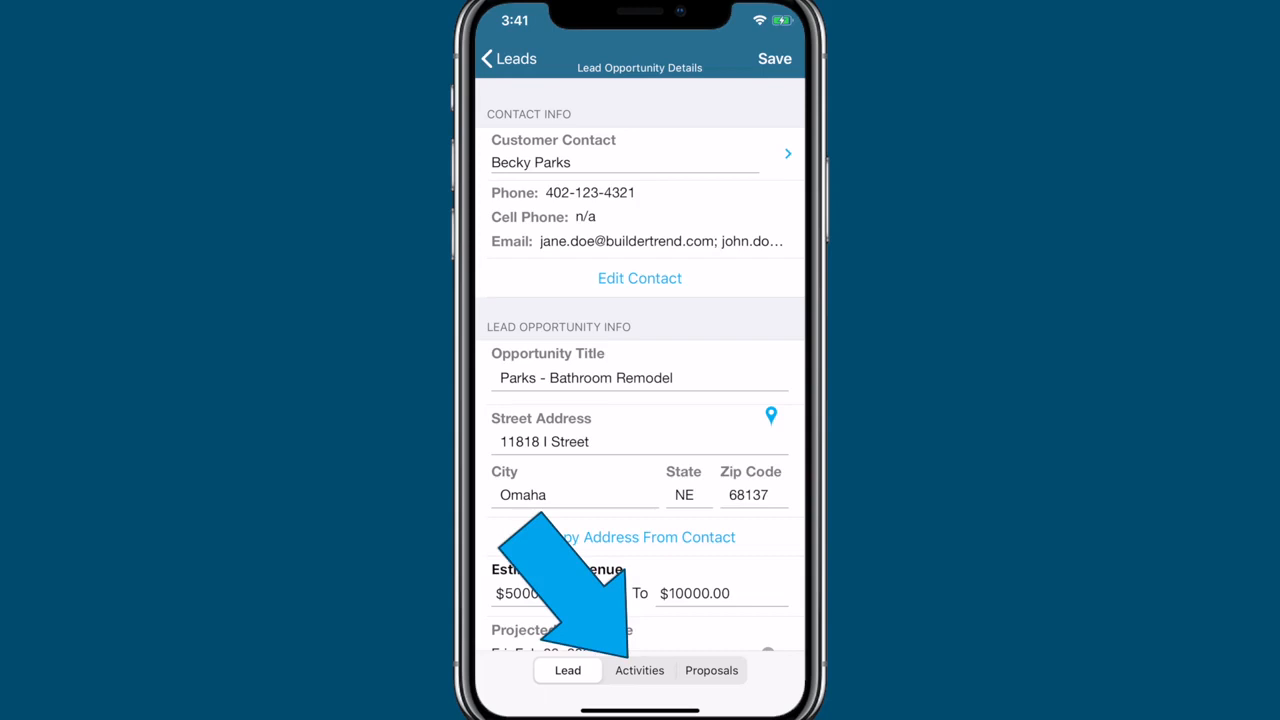
click(640, 671)
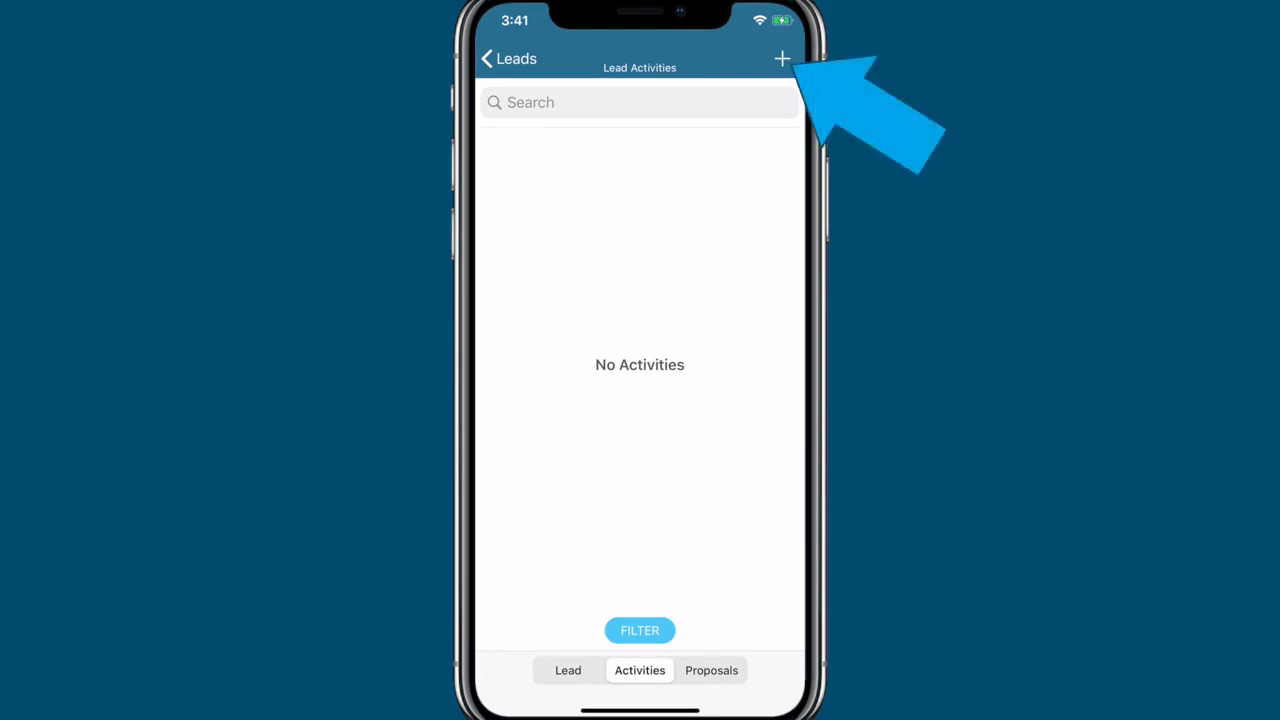
click(782, 59)
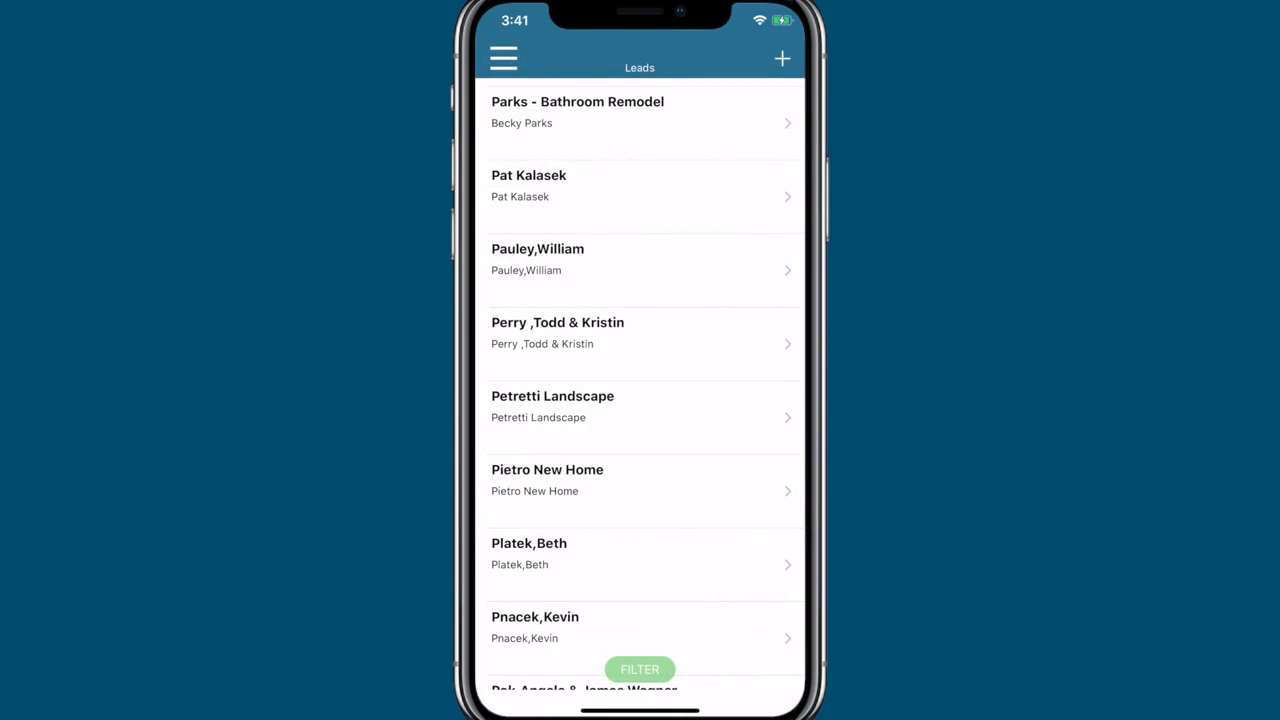
- Start a Call Lead action for the Bathroom Remodel lead from the leads list and cancel the call to reach its new activity form
drag(740, 123, 586, 123)
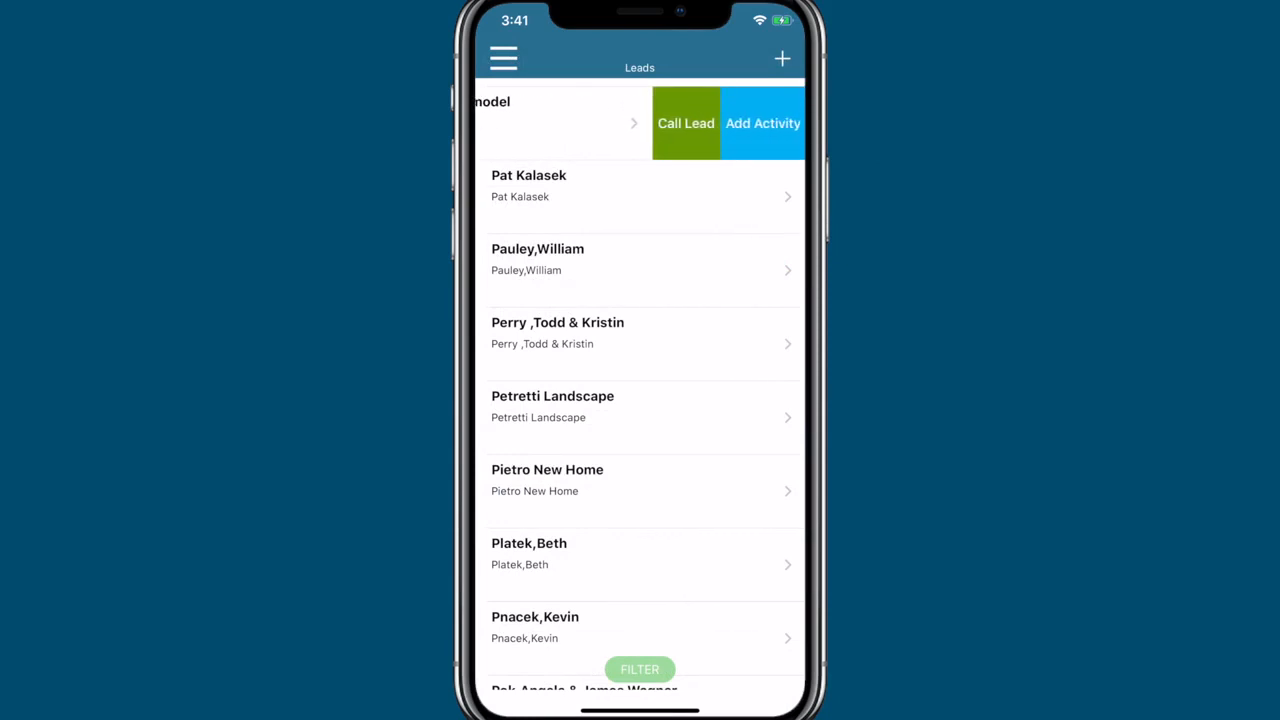
click(686, 123)
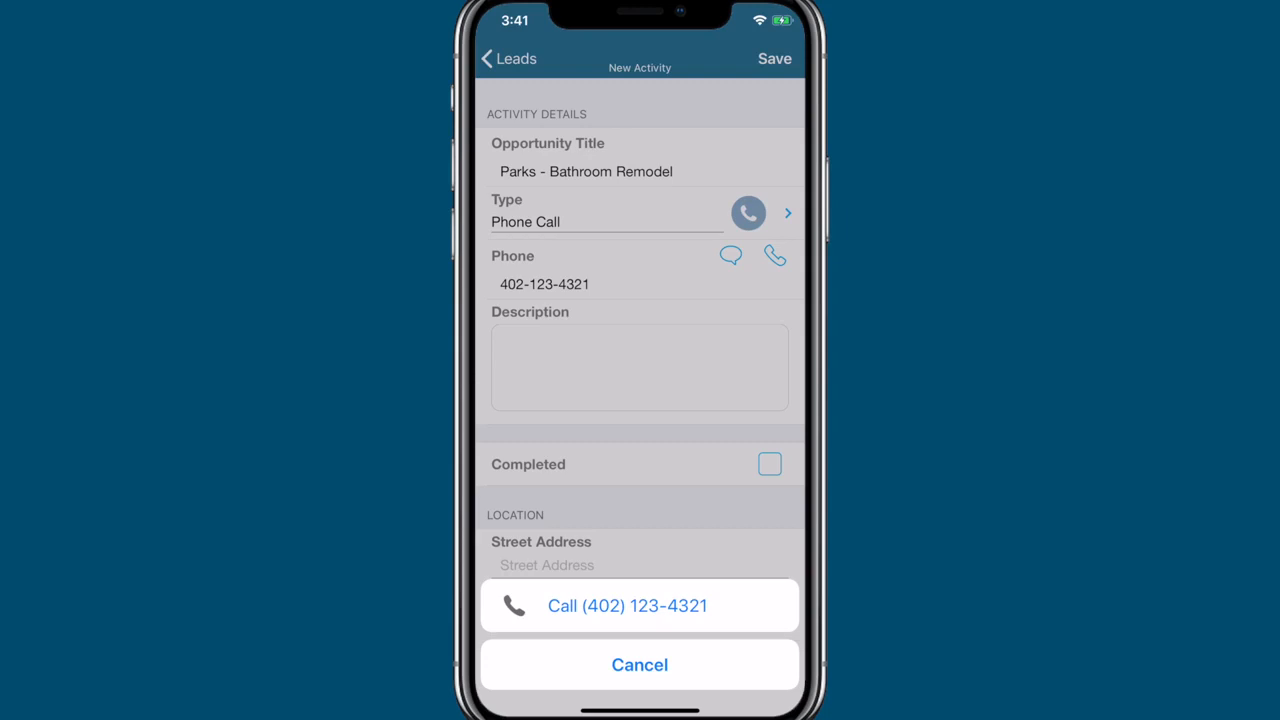
click(640, 665)
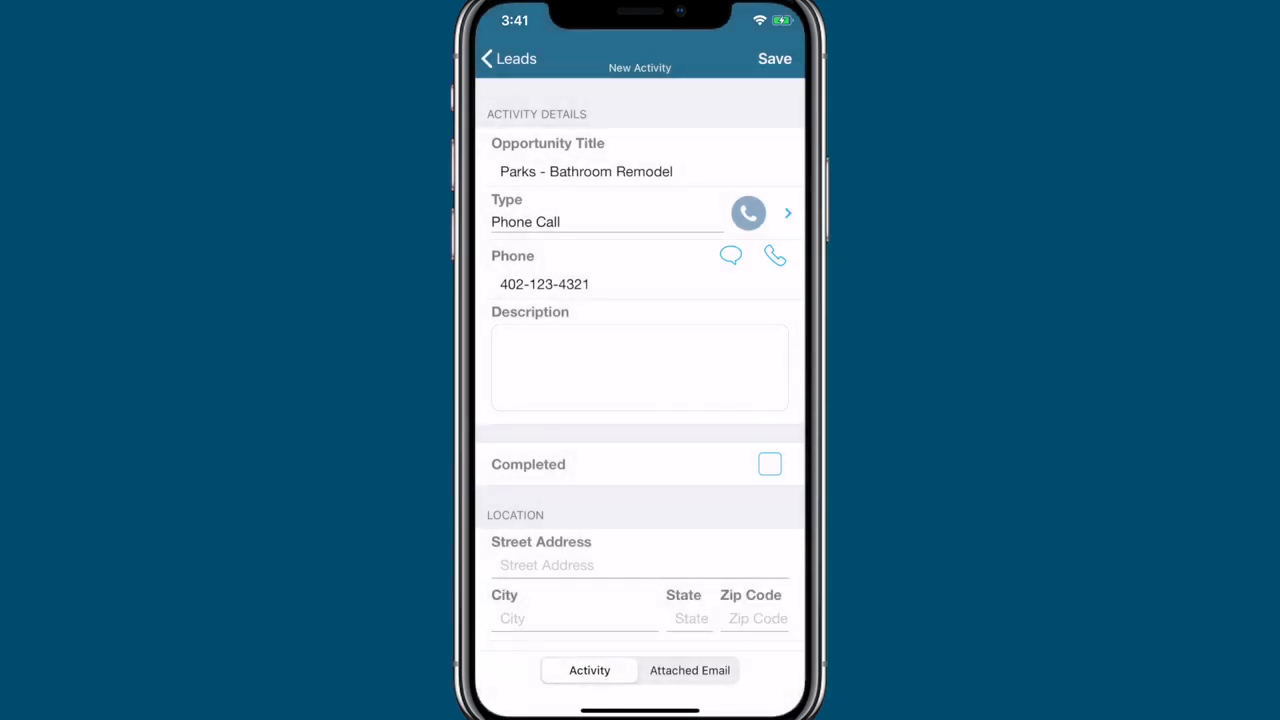